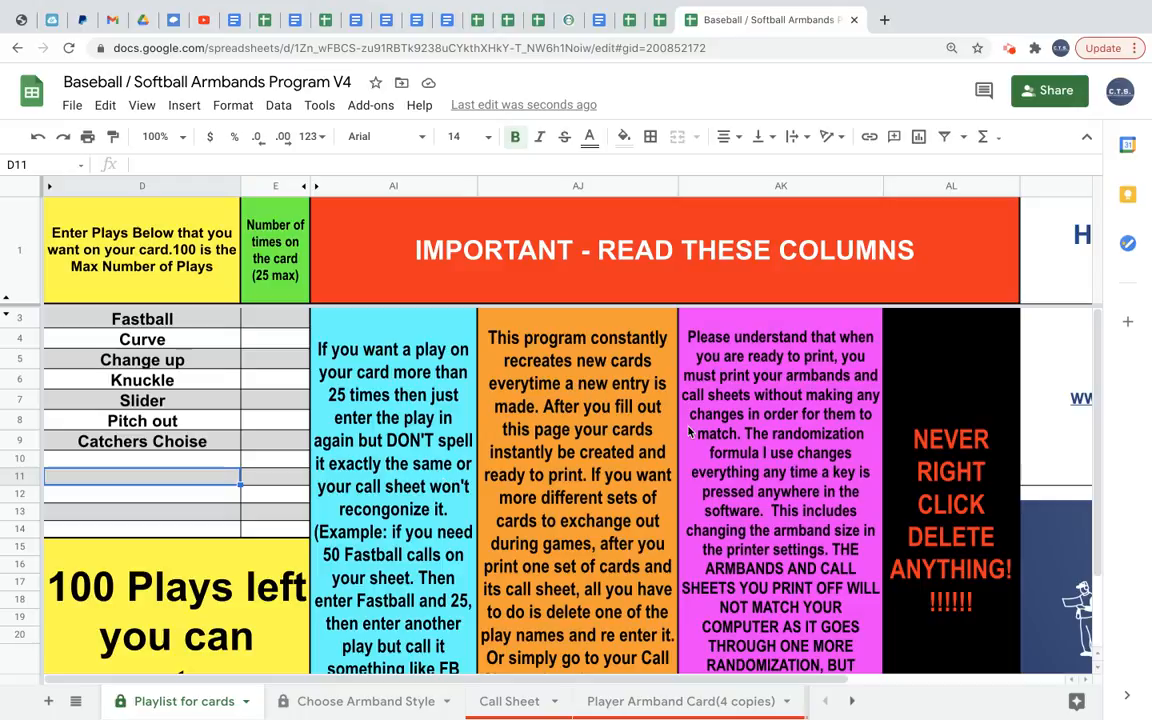
Enter the placeholder play "jkhgjhlgl" in cell D11 and clear that cell's contents without deleting the cell itself
{"action": "scroll", "coordinate": [636, 480], "scroll_direction": "down", "scroll_amount": 1}
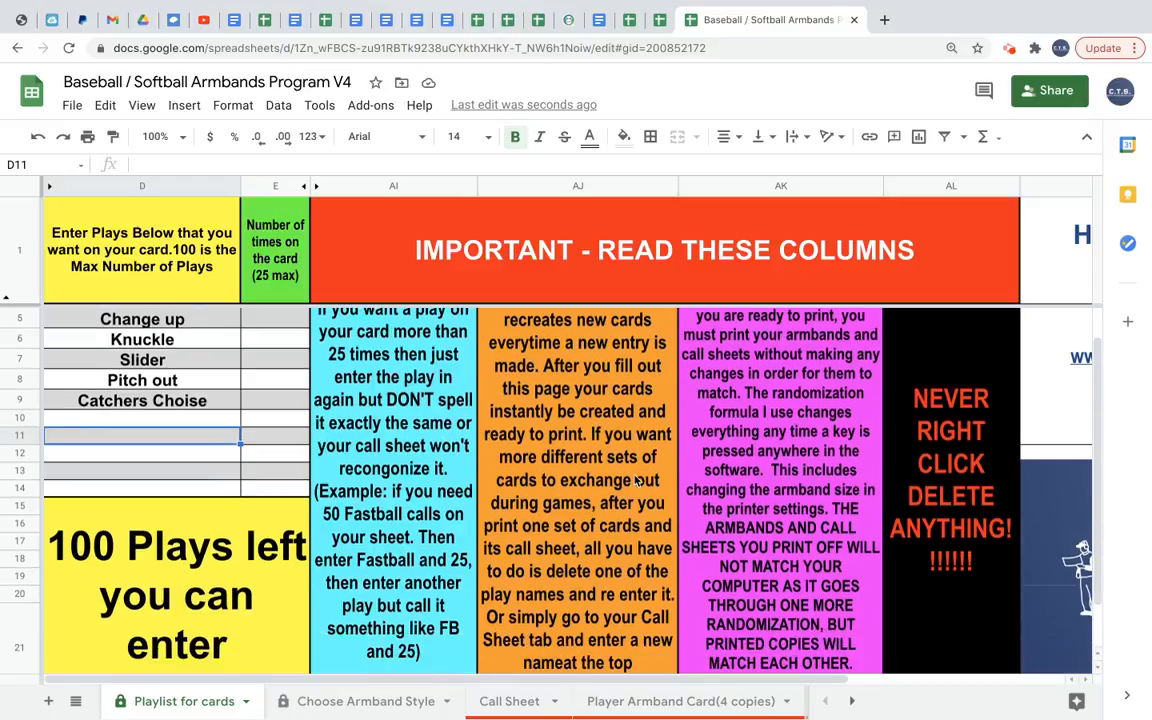
{"action": "scroll", "coordinate": [580, 440], "scroll_direction": "up", "scroll_amount": 1}
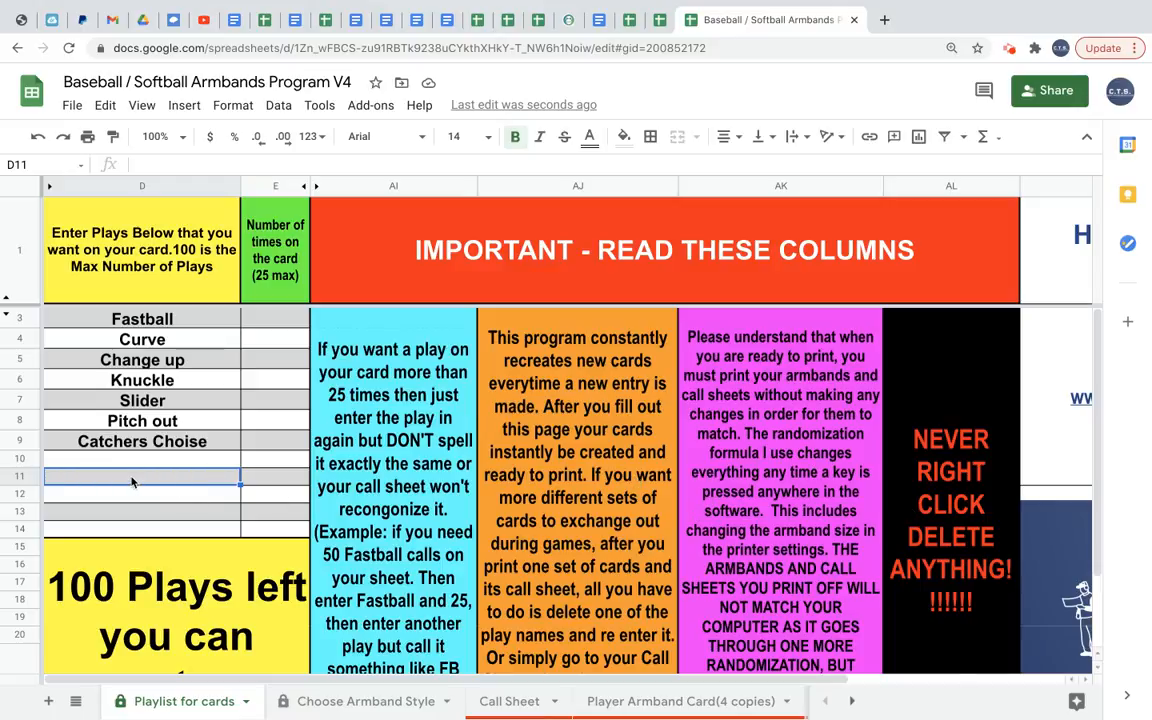
{"action": "type", "text": "jkhgjhlgl"}
{"action": "key", "text": "Return"}
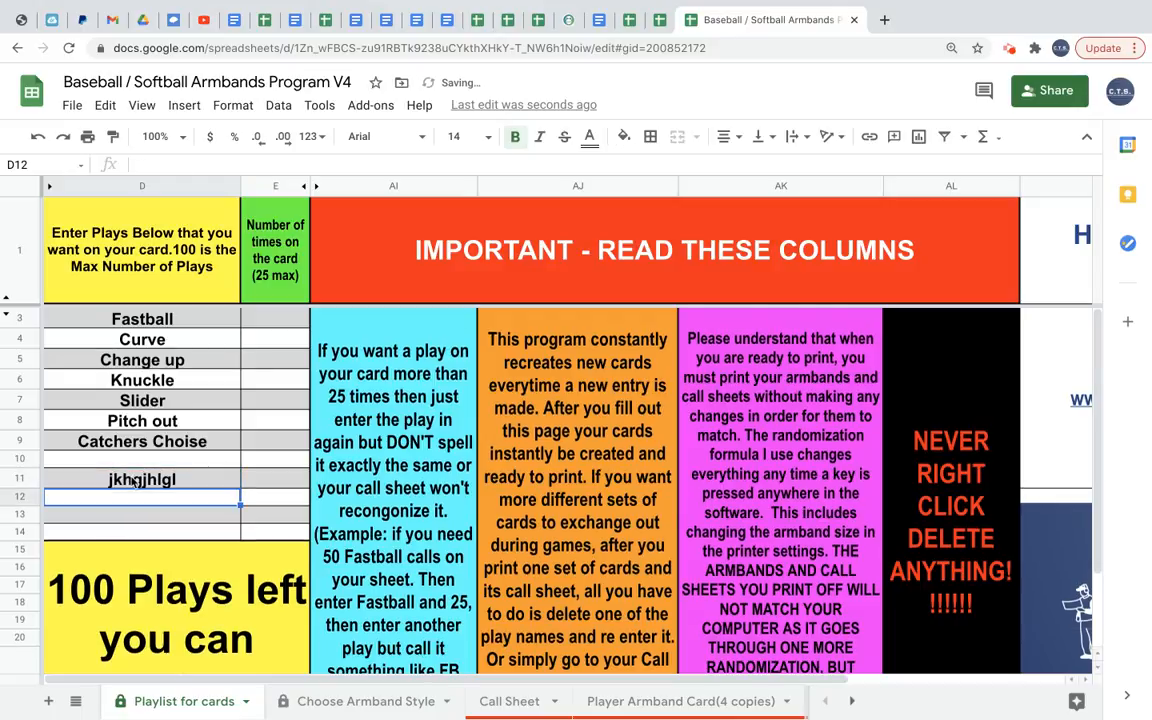
{"action": "left_click", "coordinate": [145, 483]}
{"action": "right_click", "coordinate": [145, 487]}
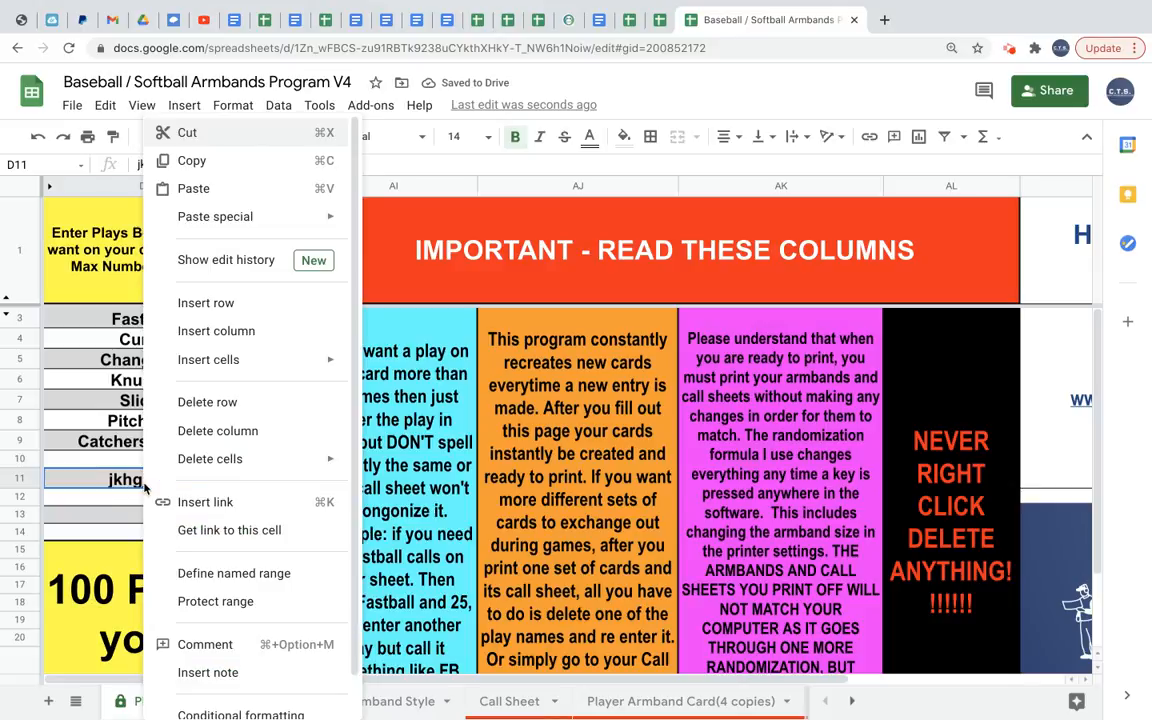
{"action": "mouse_move", "coordinate": [205, 460]}
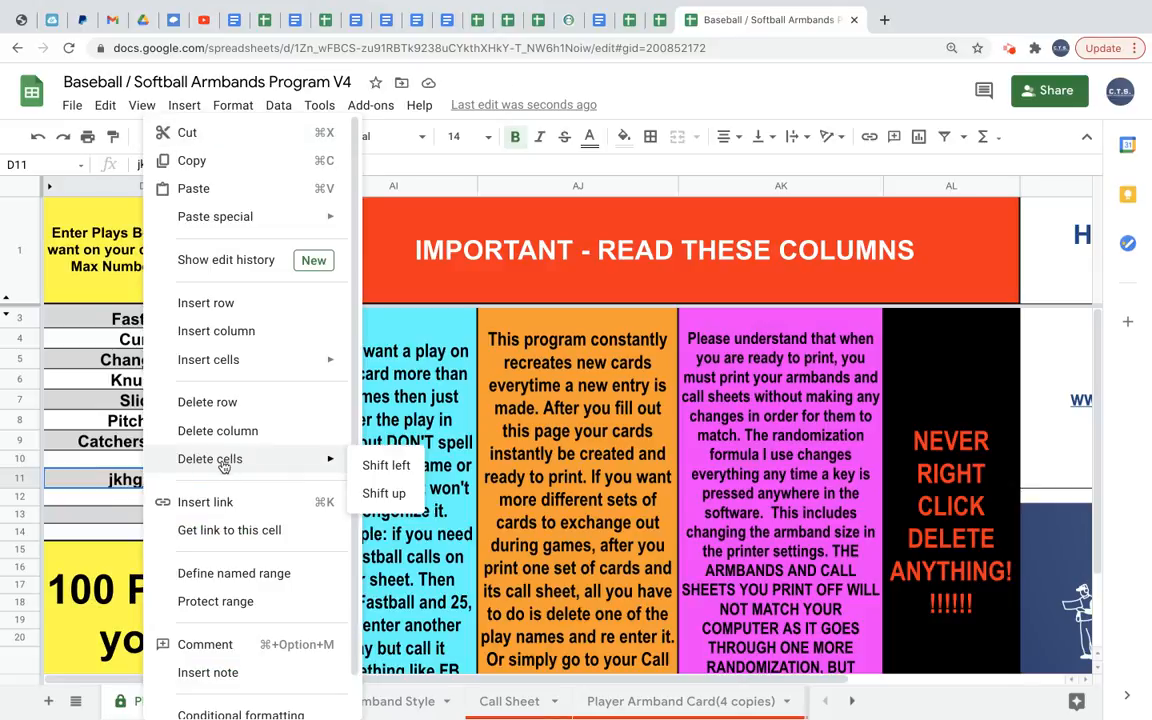
{"action": "left_click", "coordinate": [119, 481]}
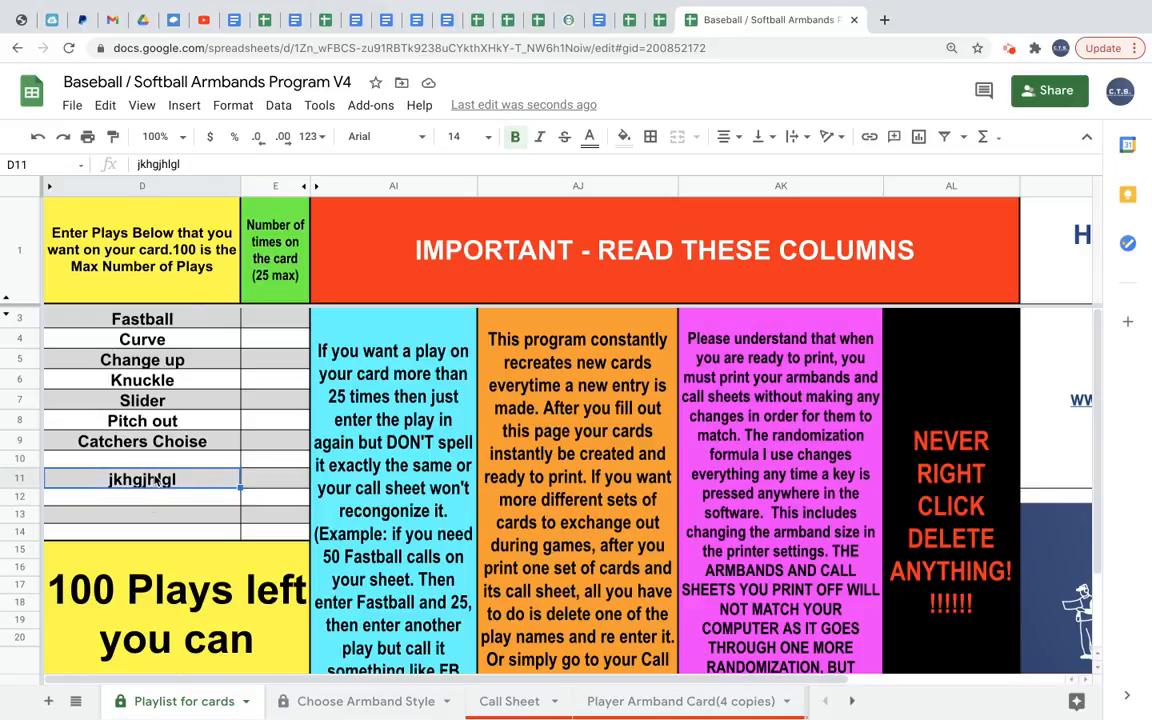
{"action": "key", "text": "Delete"}
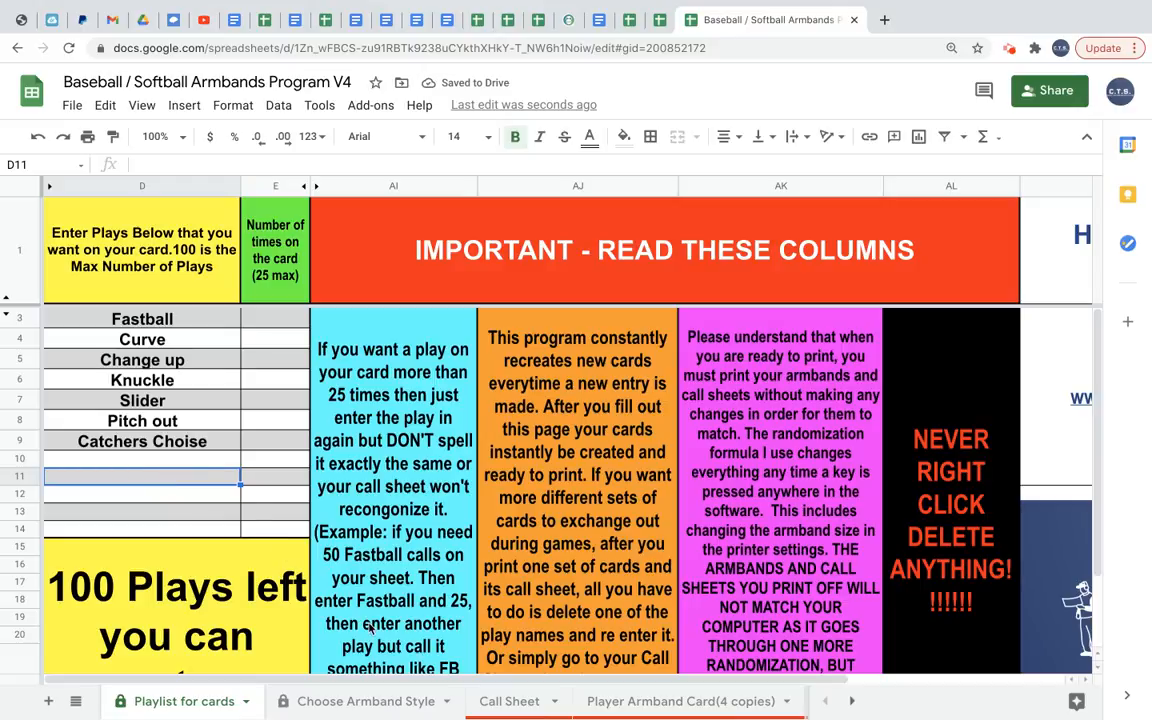
Review the Call Sheet, Playlist for cards, Player Armband Card(4 copies) and Call Sheet - Armband Size sheets
{"action": "left_click", "coordinate": [510, 703]}
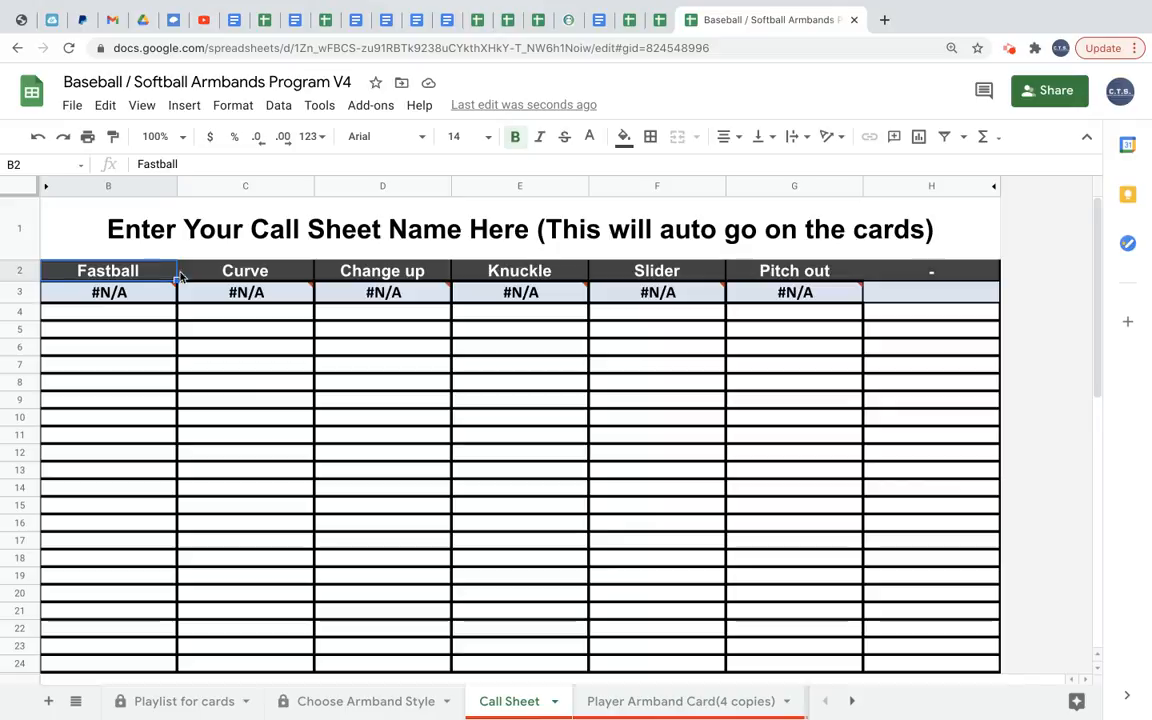
{"action": "left_click", "coordinate": [197, 706]}
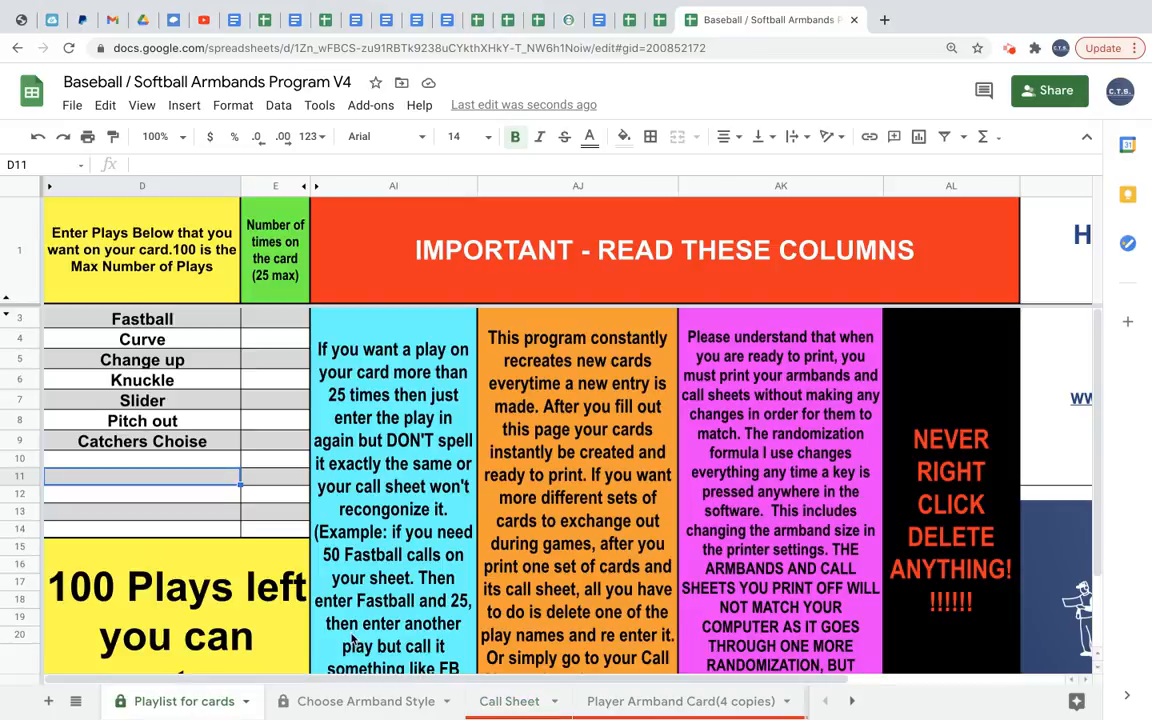
{"action": "left_click", "coordinate": [490, 700]}
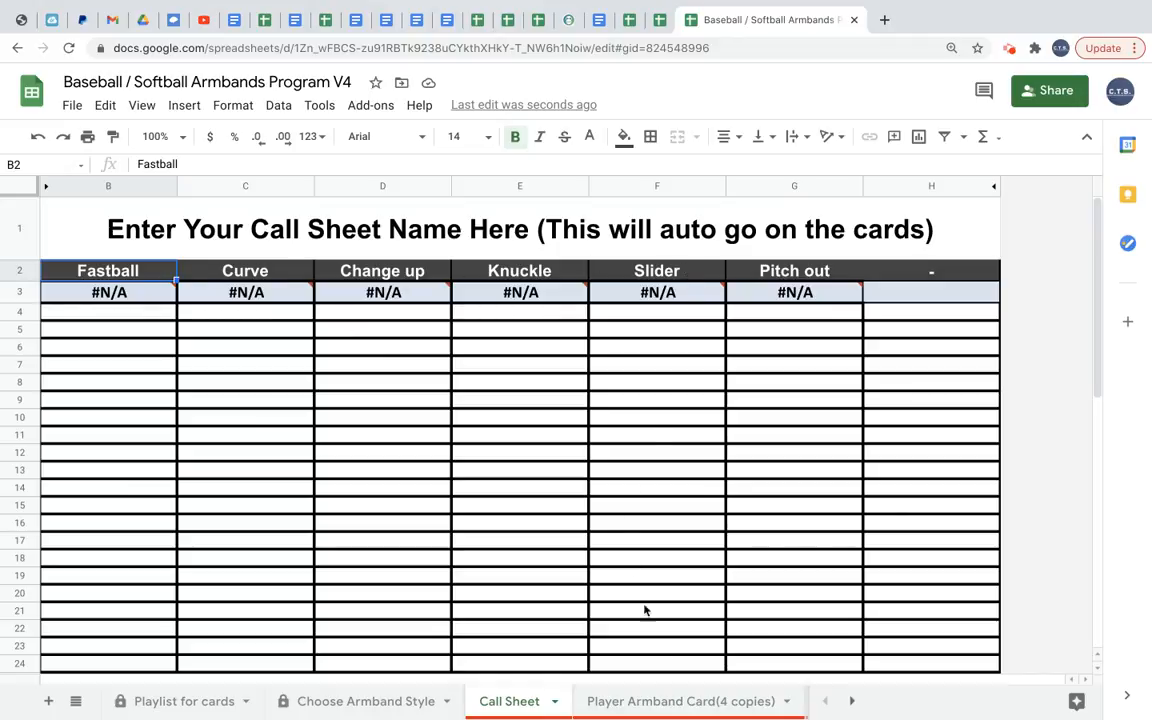
{"action": "left_click", "coordinate": [632, 702]}
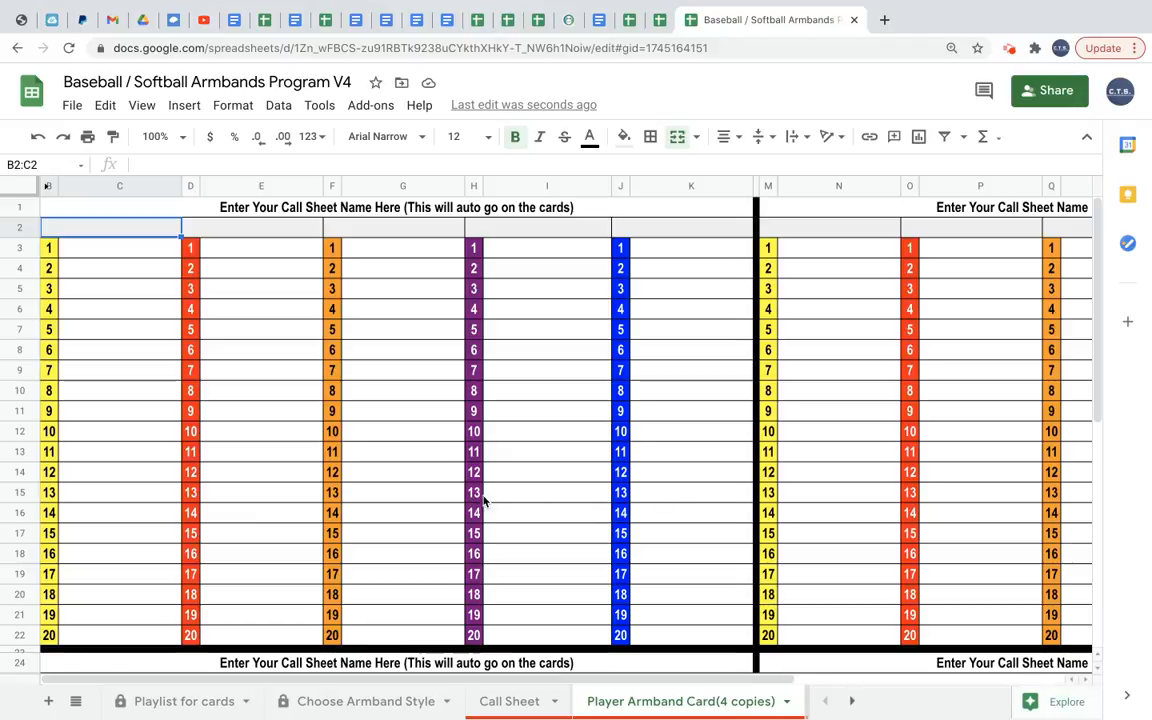
{"action": "scroll", "coordinate": [640, 700], "scroll_direction": "right", "scroll_amount": 2}
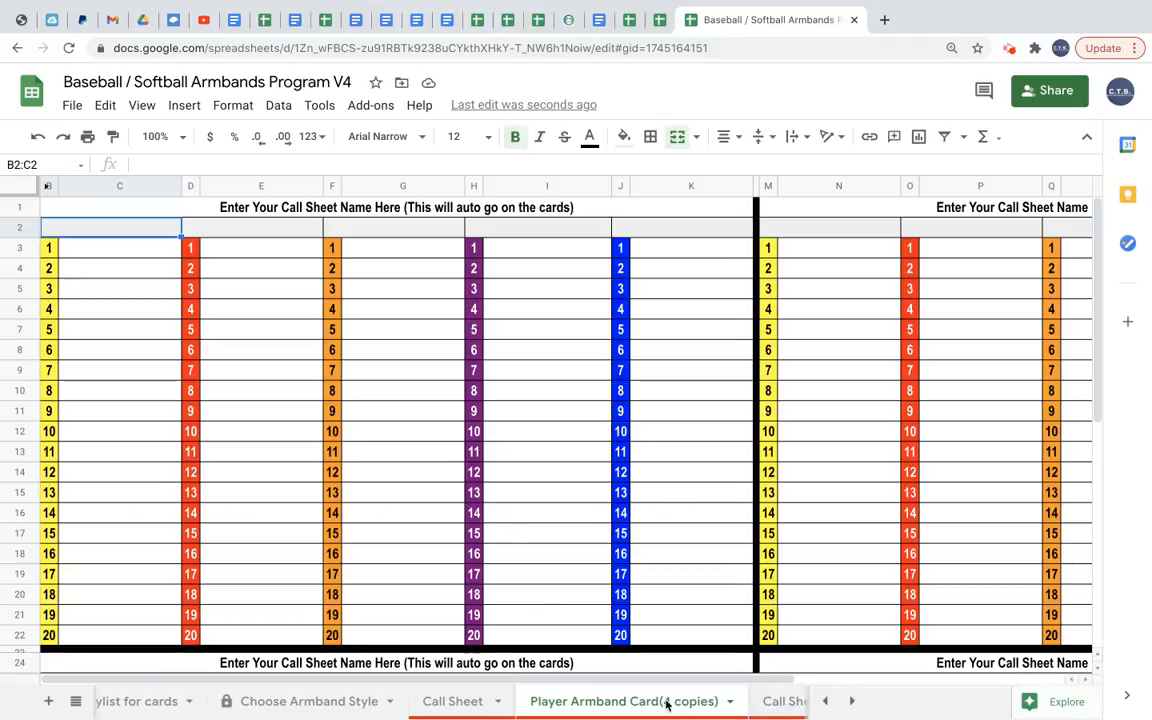
{"action": "left_click", "coordinate": [667, 703]}
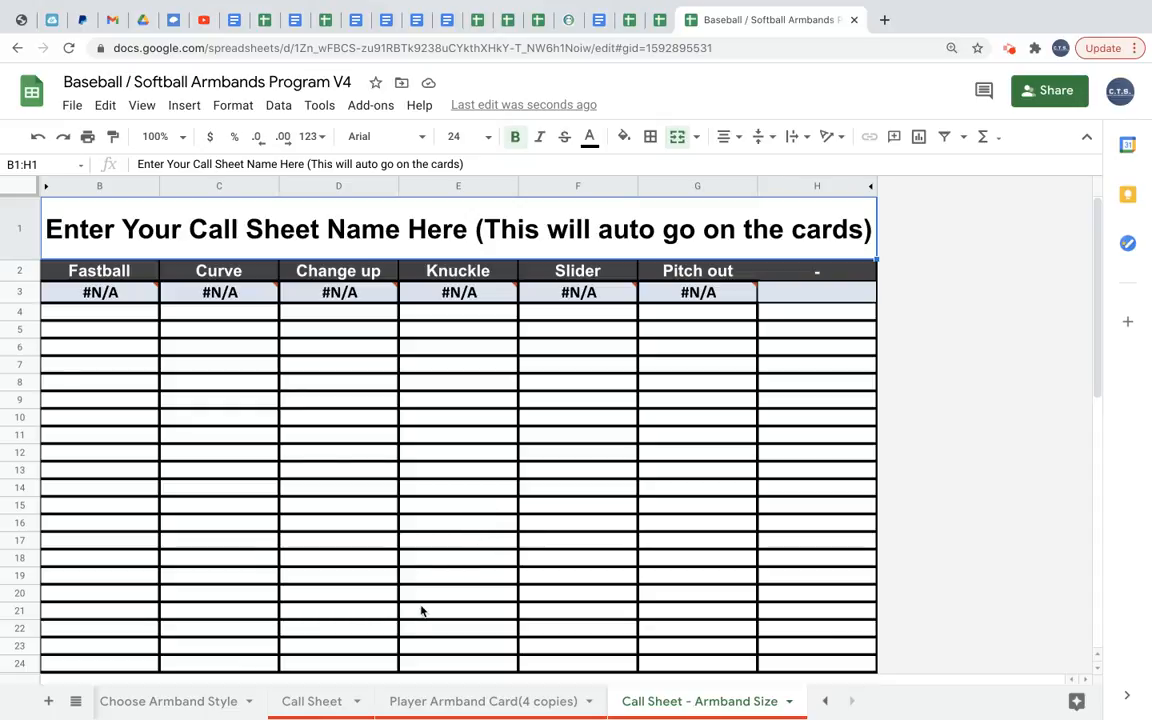
{"action": "left_click", "coordinate": [325, 706]}
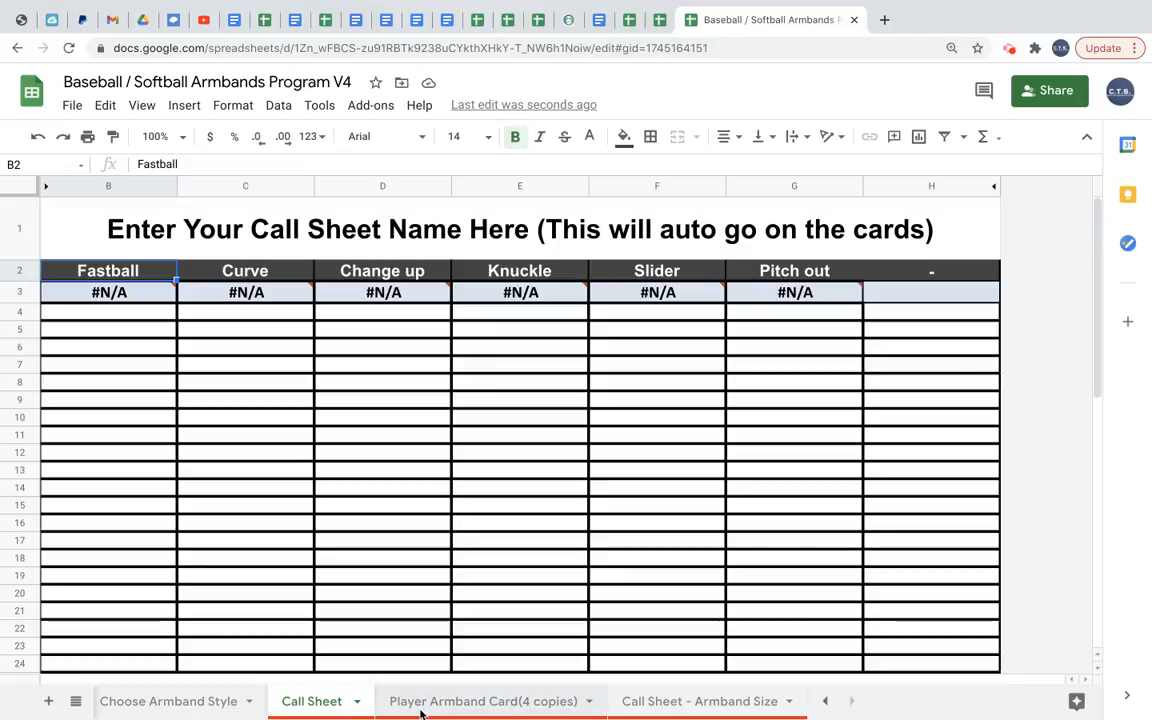
{"action": "left_click", "coordinate": [421, 708]}
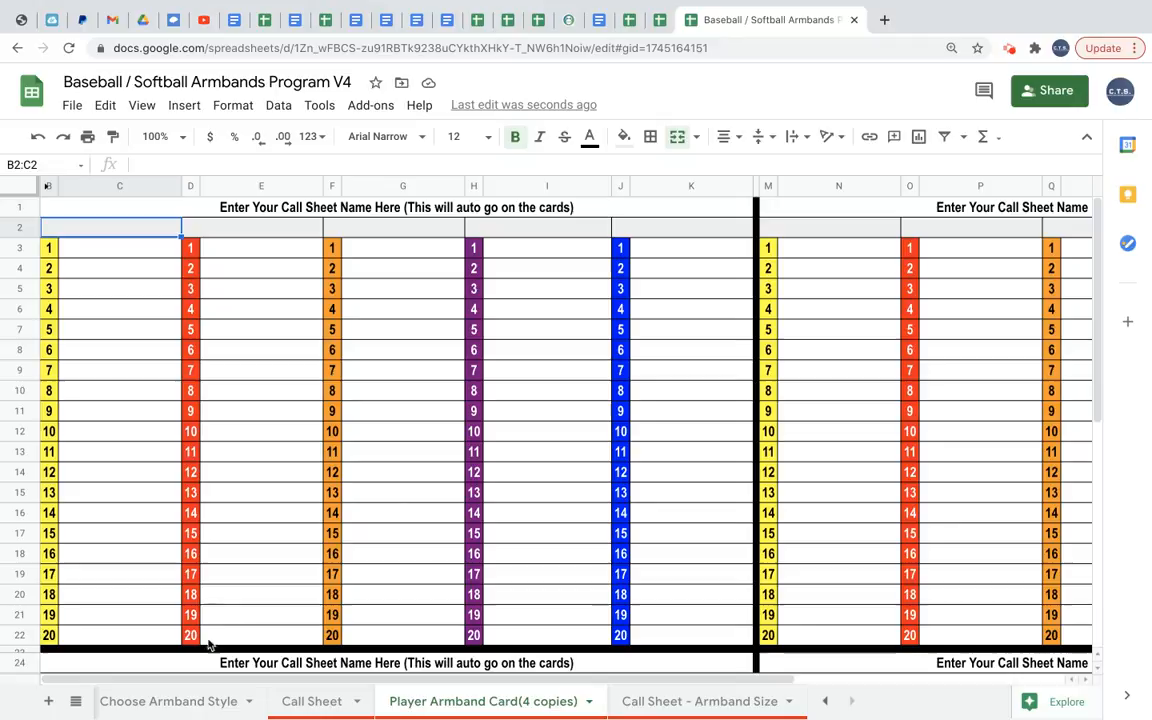
In Choose Armband Style, set the first column color to 3, second to 2 and fourth to 1, and check the player armband cards
{"action": "left_click", "coordinate": [165, 703]}
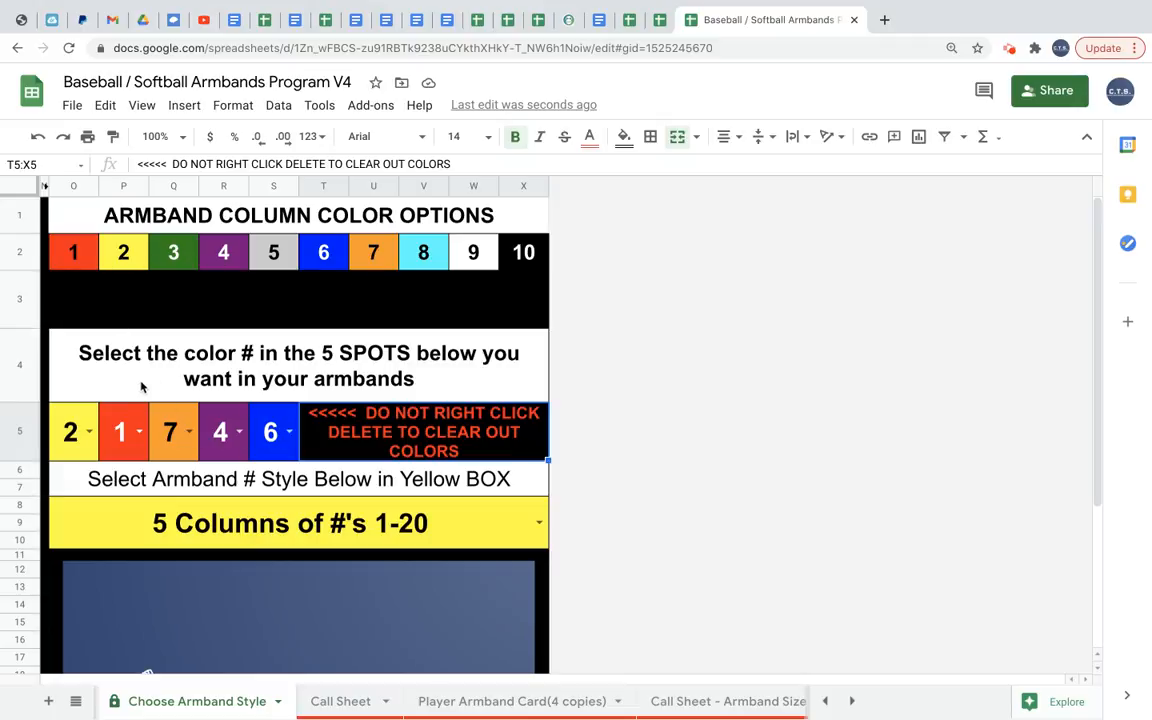
{"action": "left_click", "coordinate": [90, 432]}
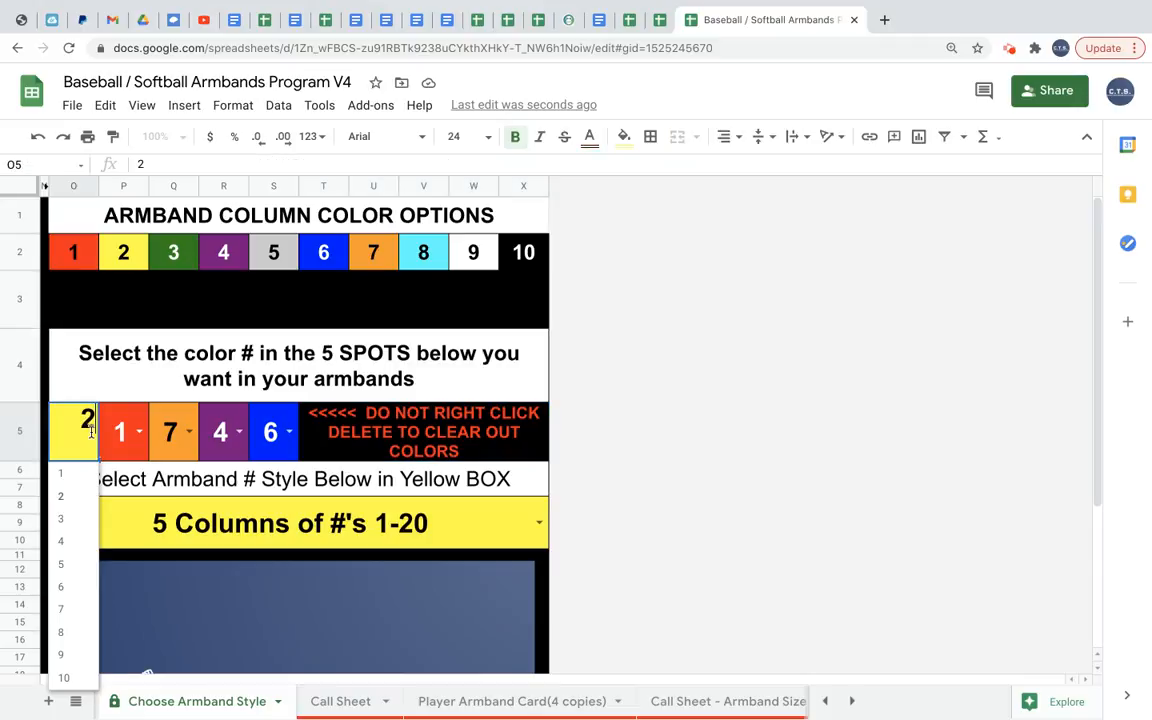
{"action": "left_click", "coordinate": [67, 519]}
{"action": "left_click", "coordinate": [136, 431]}
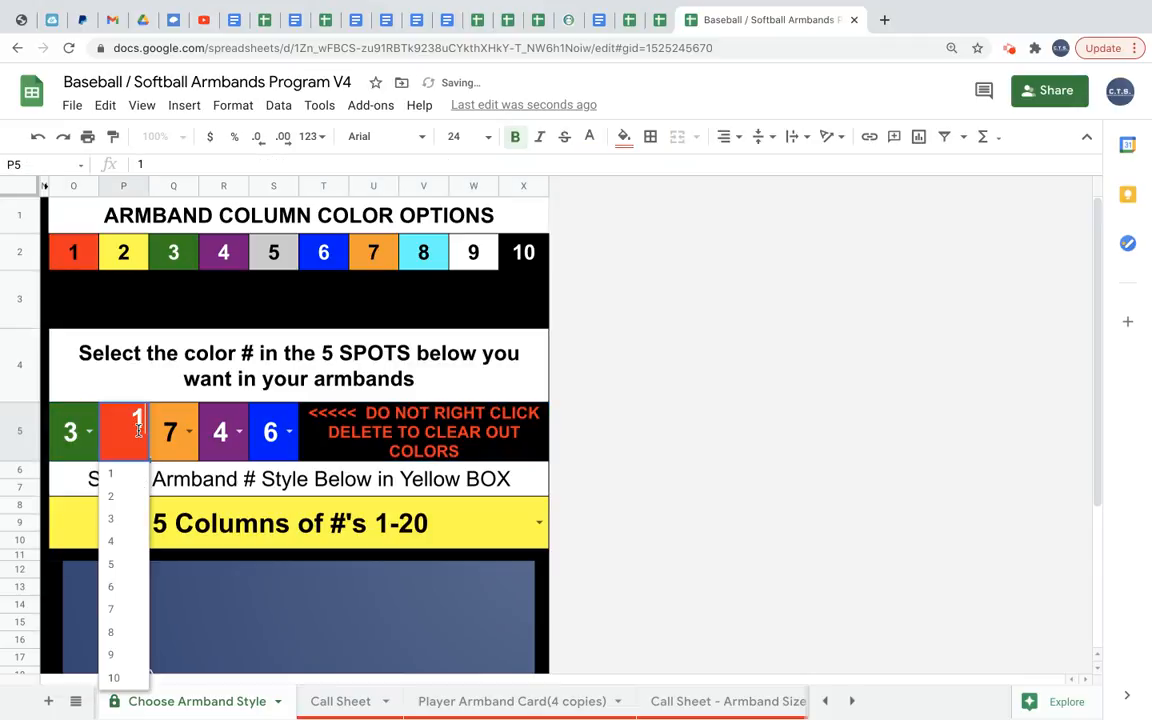
{"action": "left_click", "coordinate": [116, 497]}
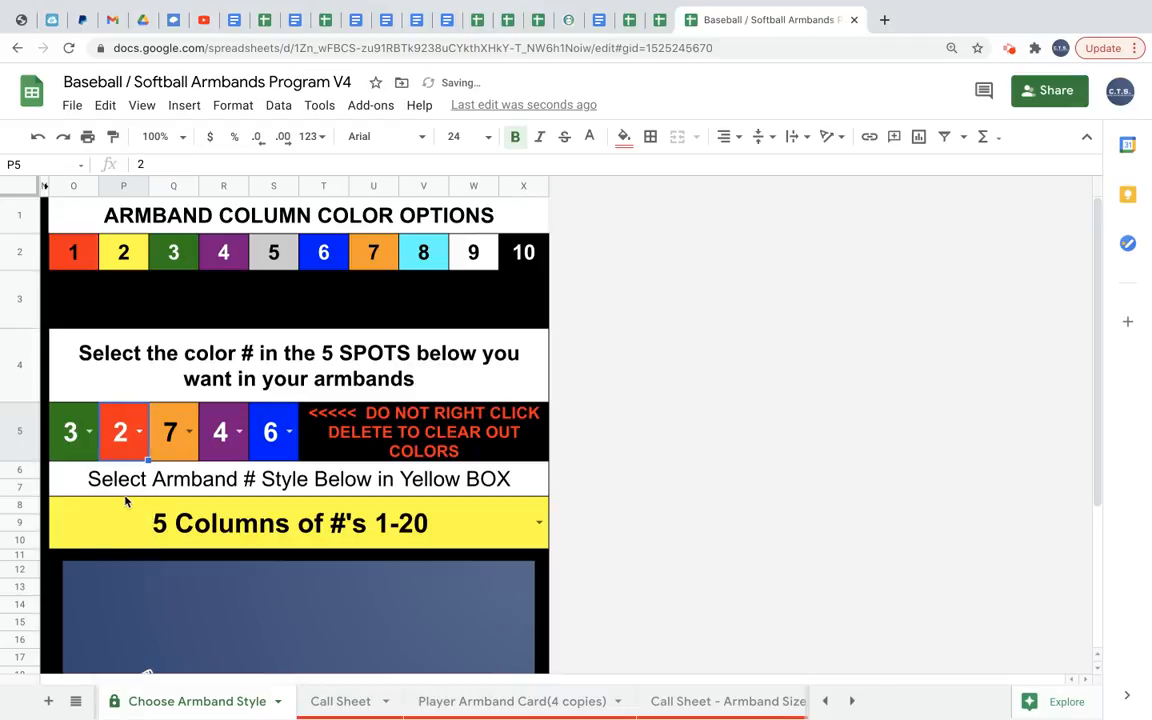
{"action": "left_click", "coordinate": [240, 432]}
{"action": "left_click", "coordinate": [225, 480]}
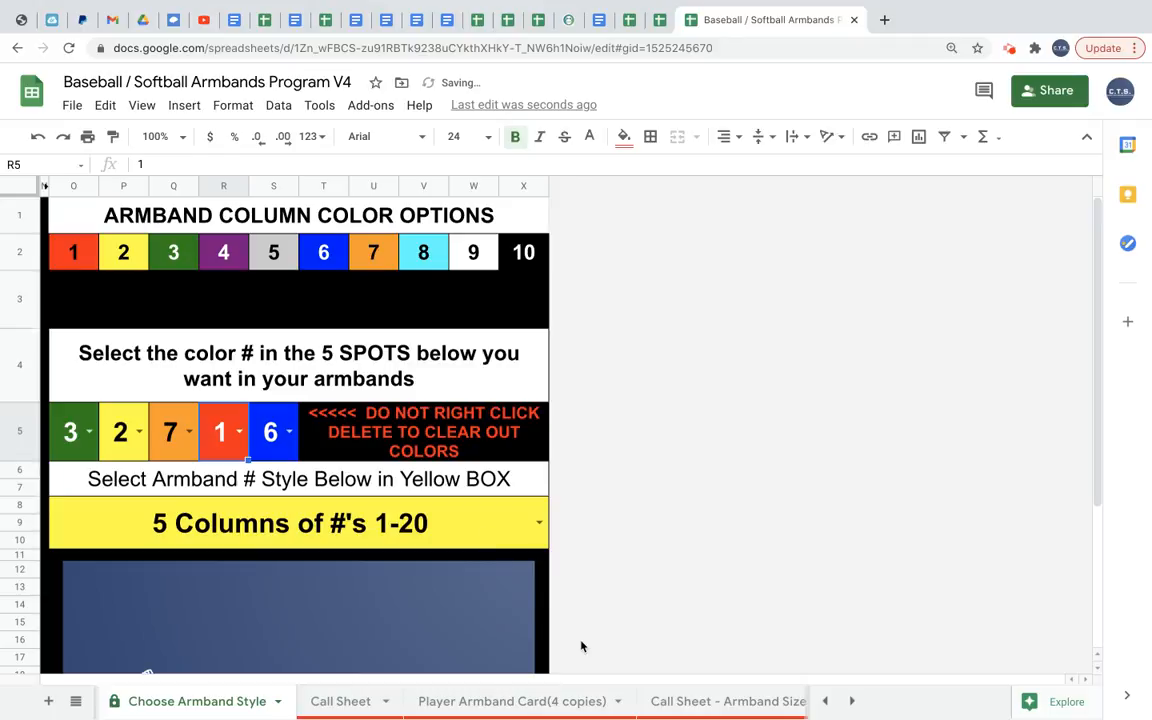
{"action": "left_click", "coordinate": [510, 703]}
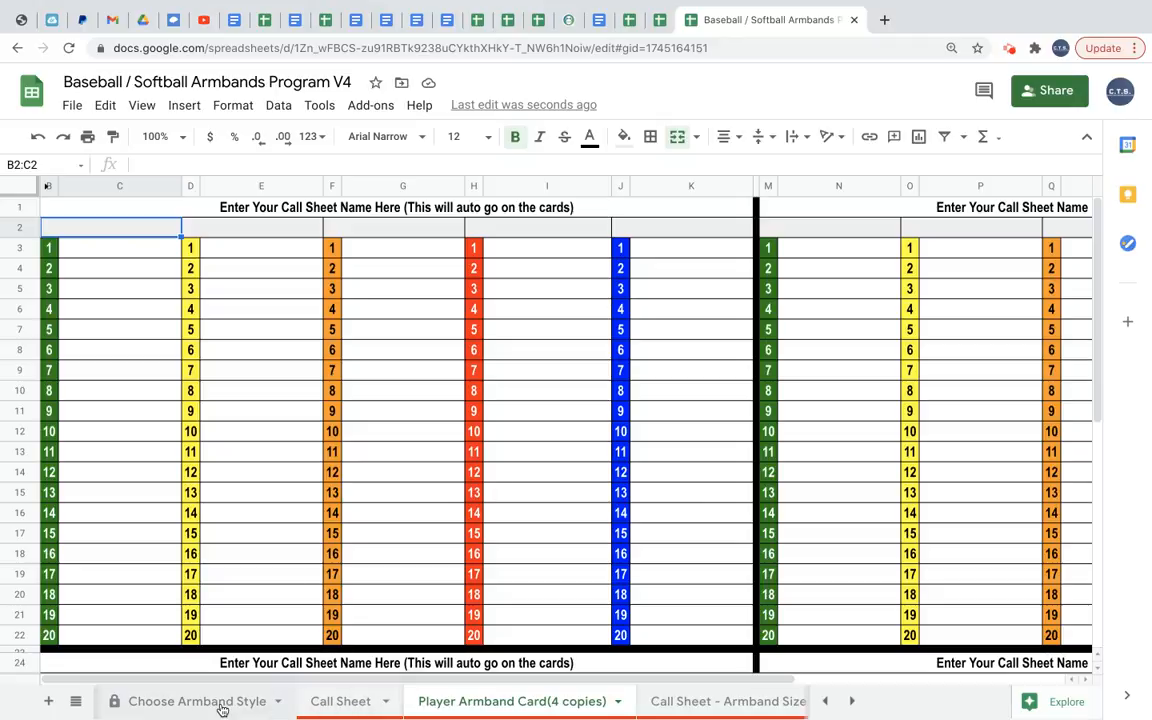
In Playlist for cards, set the number of times on the card to 20 for Fastball, 15 for Curve and 12 for Change up
{"action": "scroll", "coordinate": [226, 702], "scroll_direction": "up", "scroll_amount": 2}
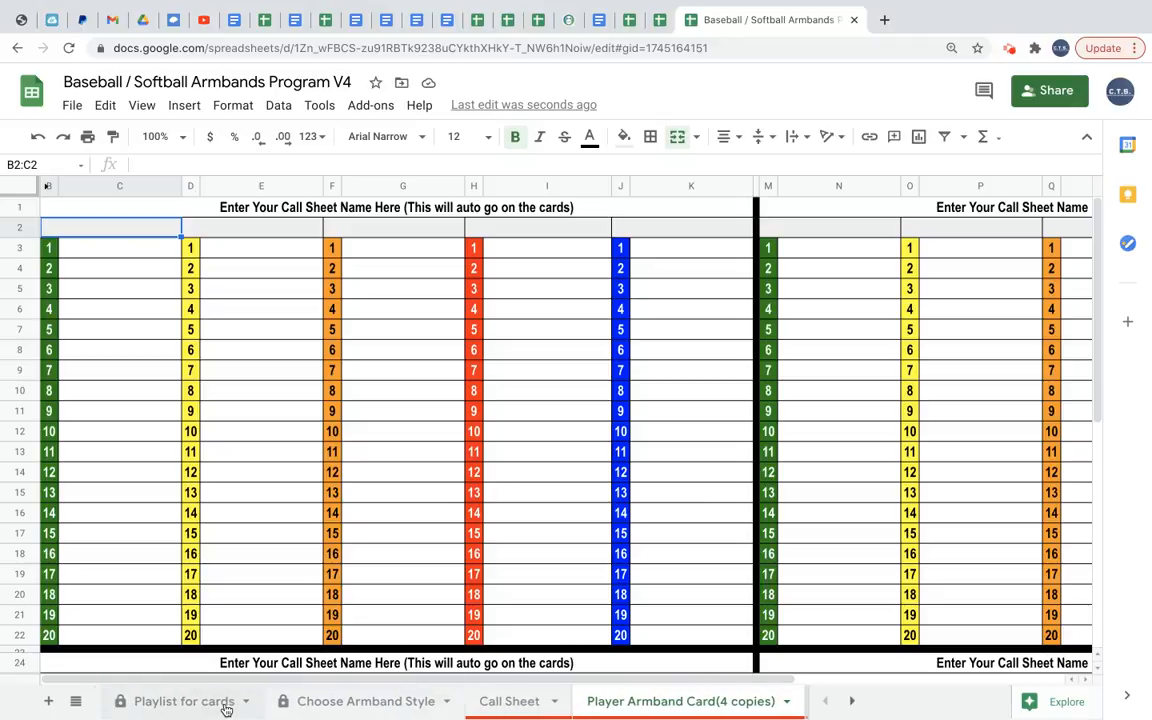
{"action": "left_click", "coordinate": [187, 704]}
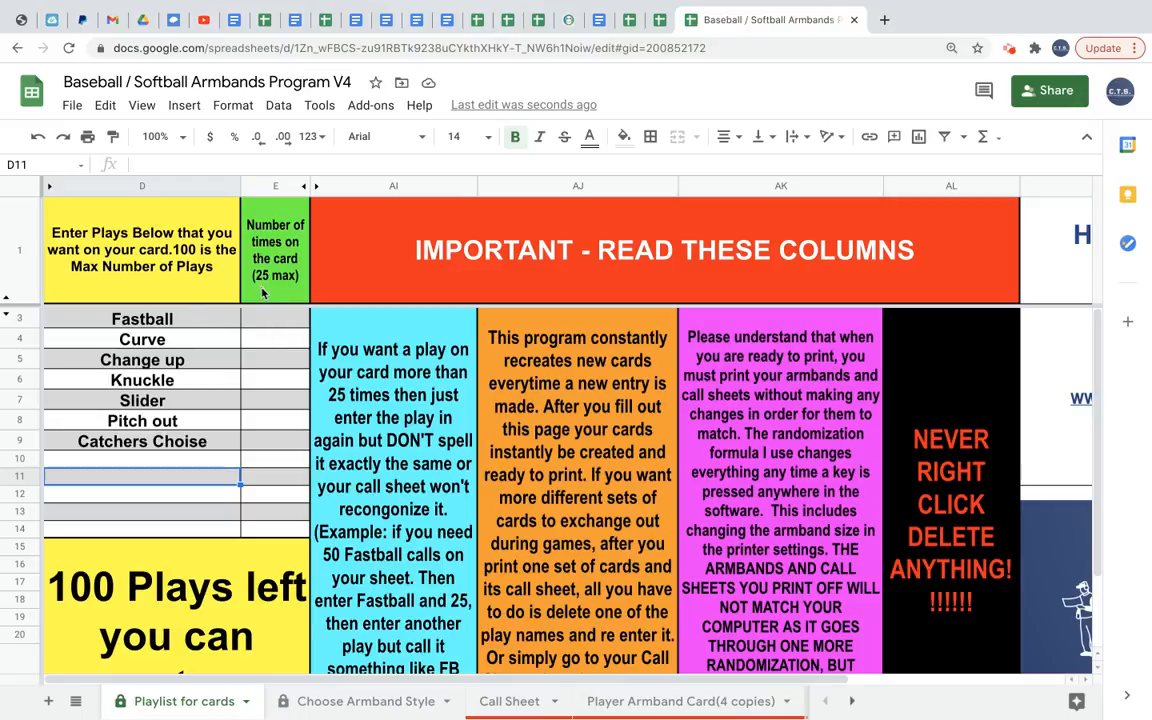
{"action": "left_click", "coordinate": [263, 320]}
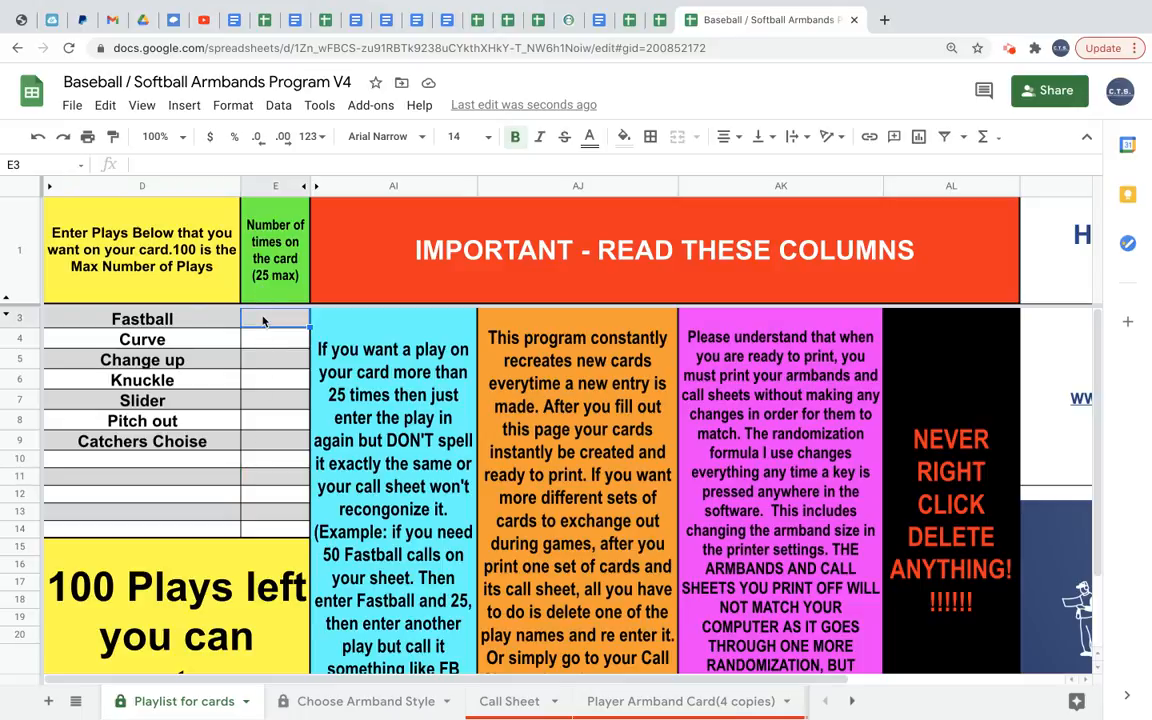
{"action": "type", "text": "20"}
{"action": "key", "text": "Return"}
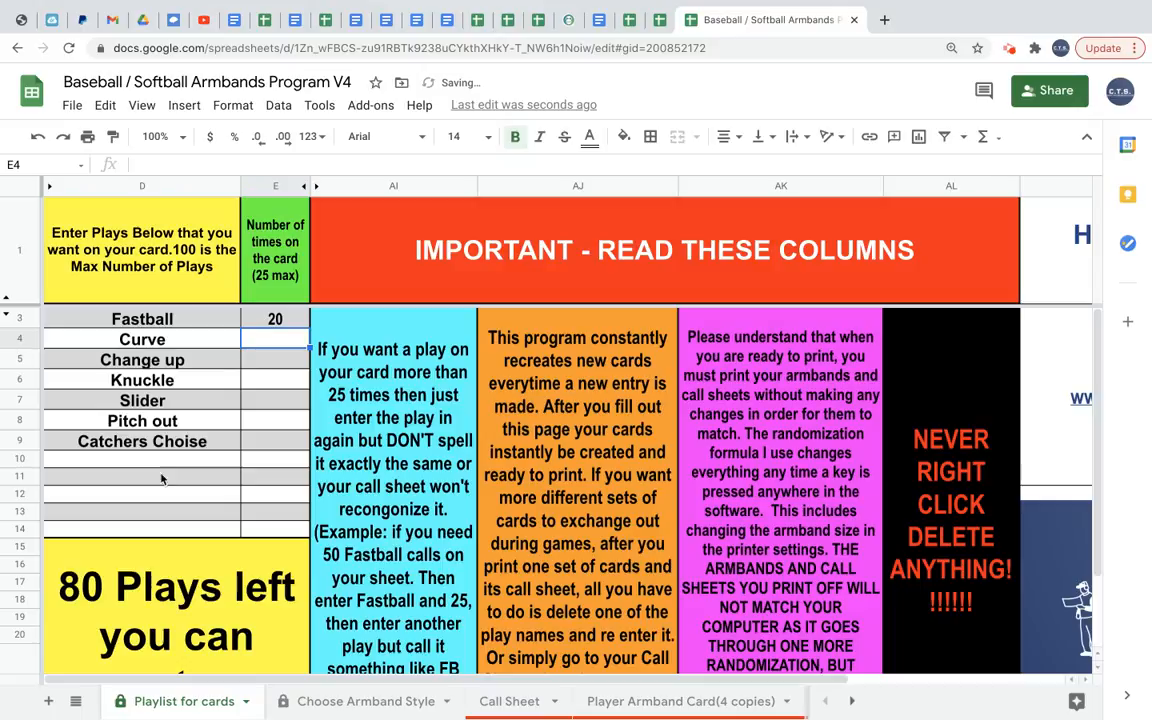
{"action": "type", "text": "15"}
{"action": "key", "text": "Return"}
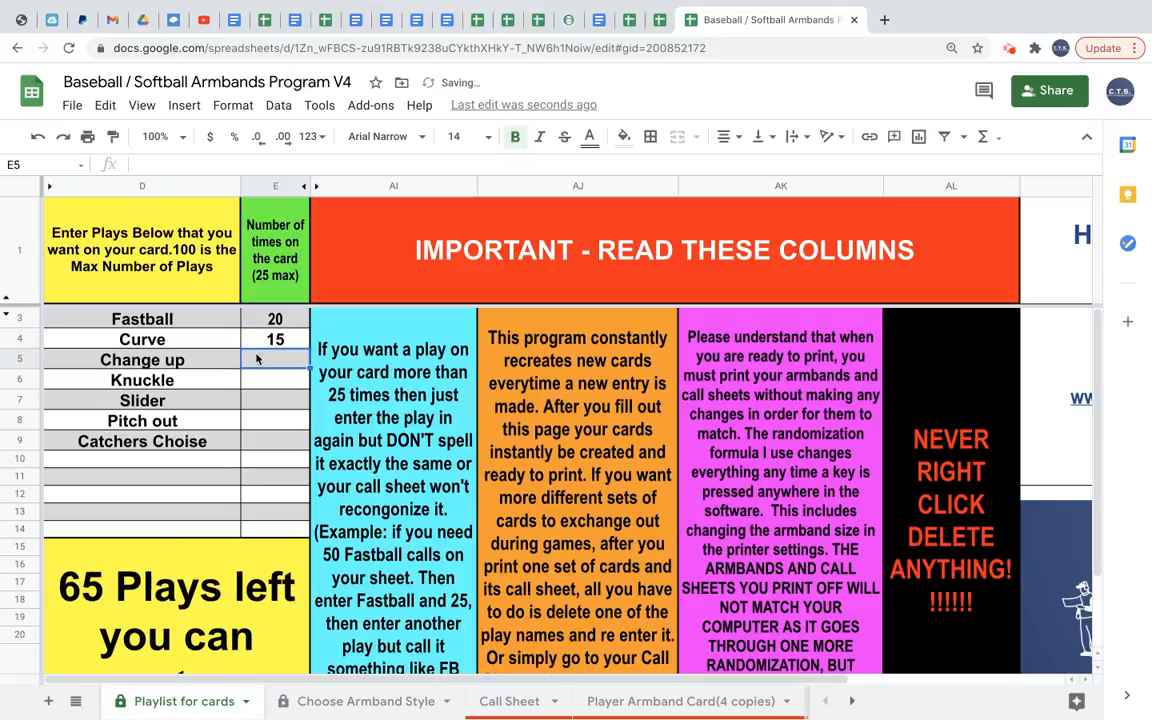
{"action": "type", "text": "12"}
{"action": "key", "text": "Return"}
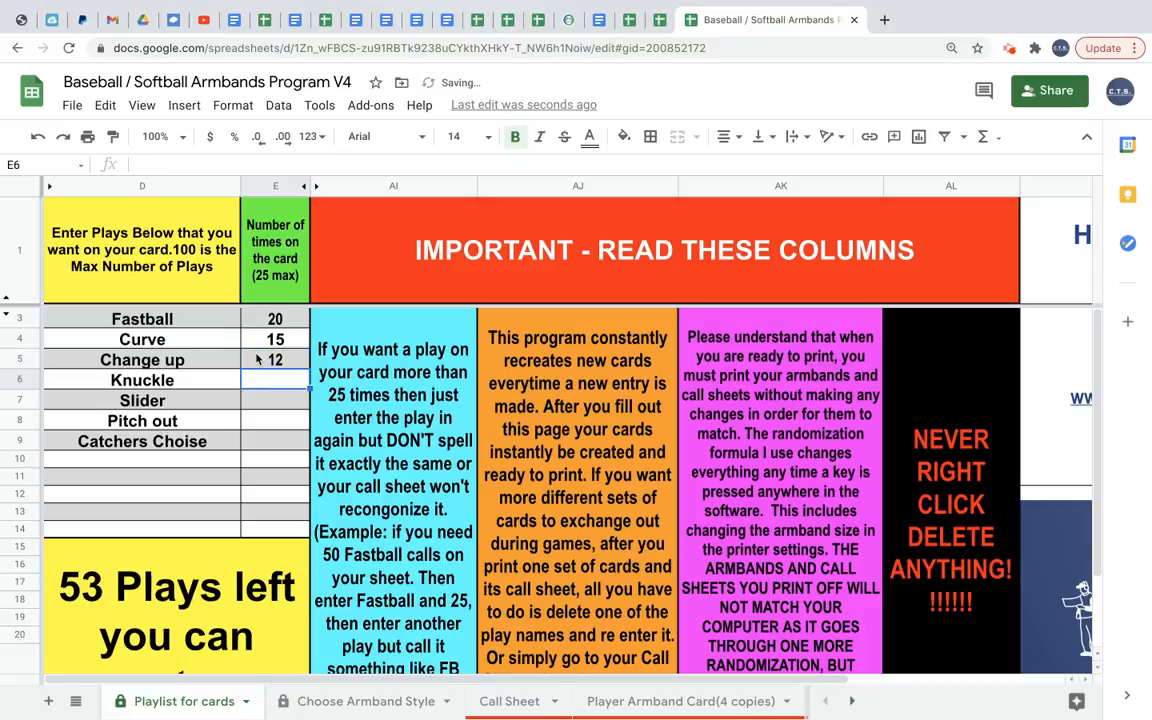
Set the number of times on the card to 15 for Knuckle, 10 for Slider and 8 for Pitch out
{"action": "type", "text": "15"}
{"action": "key", "text": "Return"}
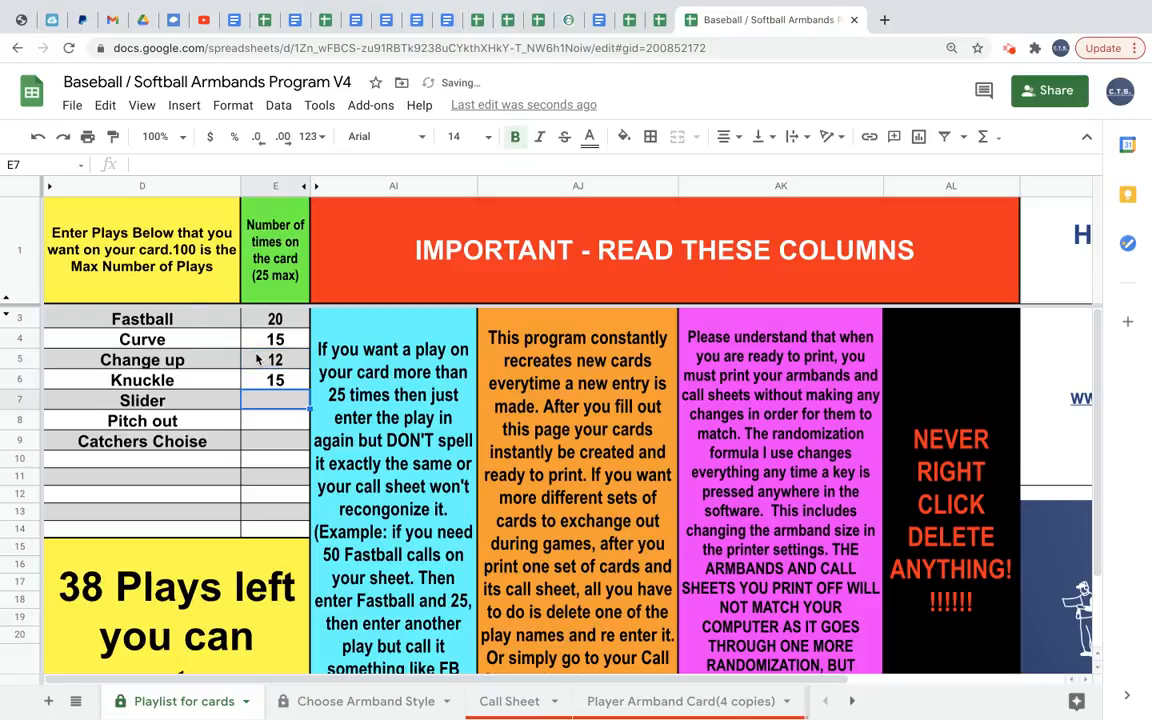
{"action": "type", "text": "10"}
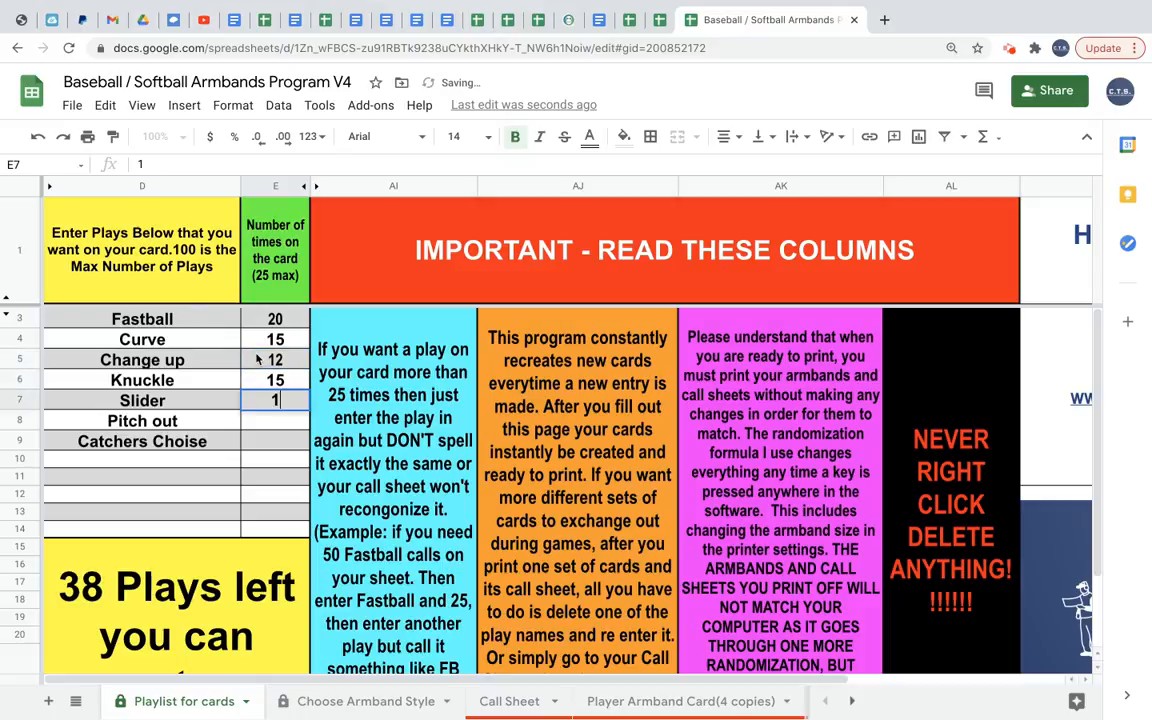
{"action": "key", "text": "Return"}
{"action": "type", "text": "8"}
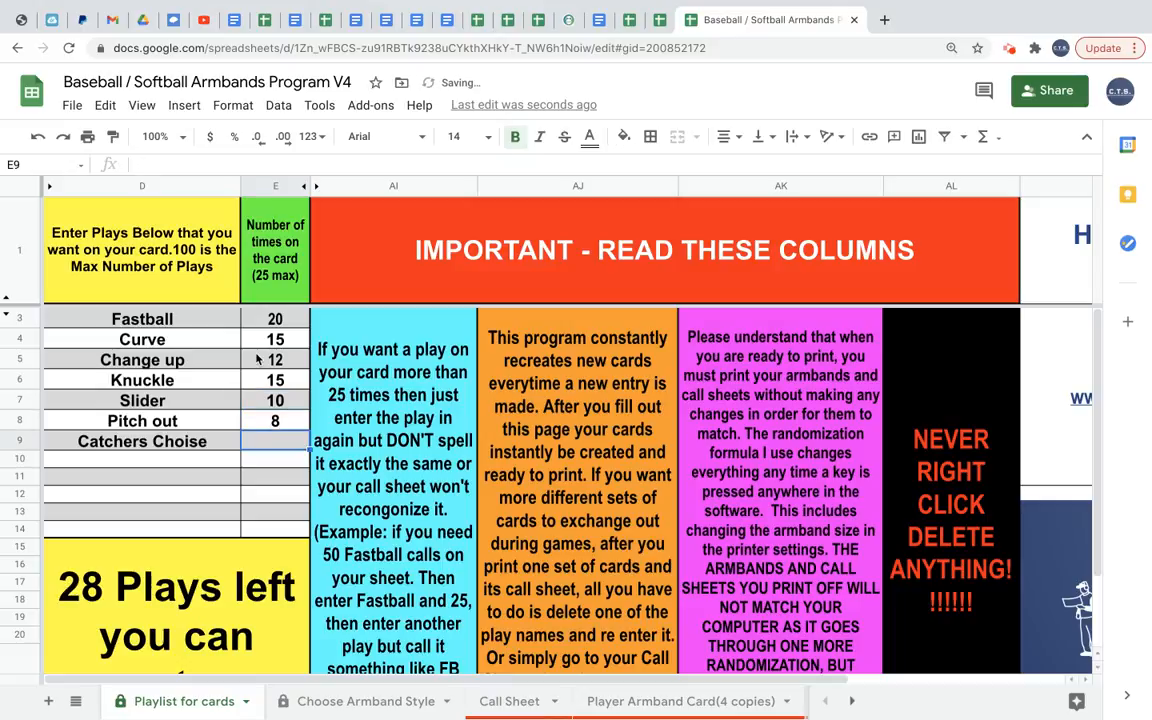
{"action": "key", "text": "Return"}
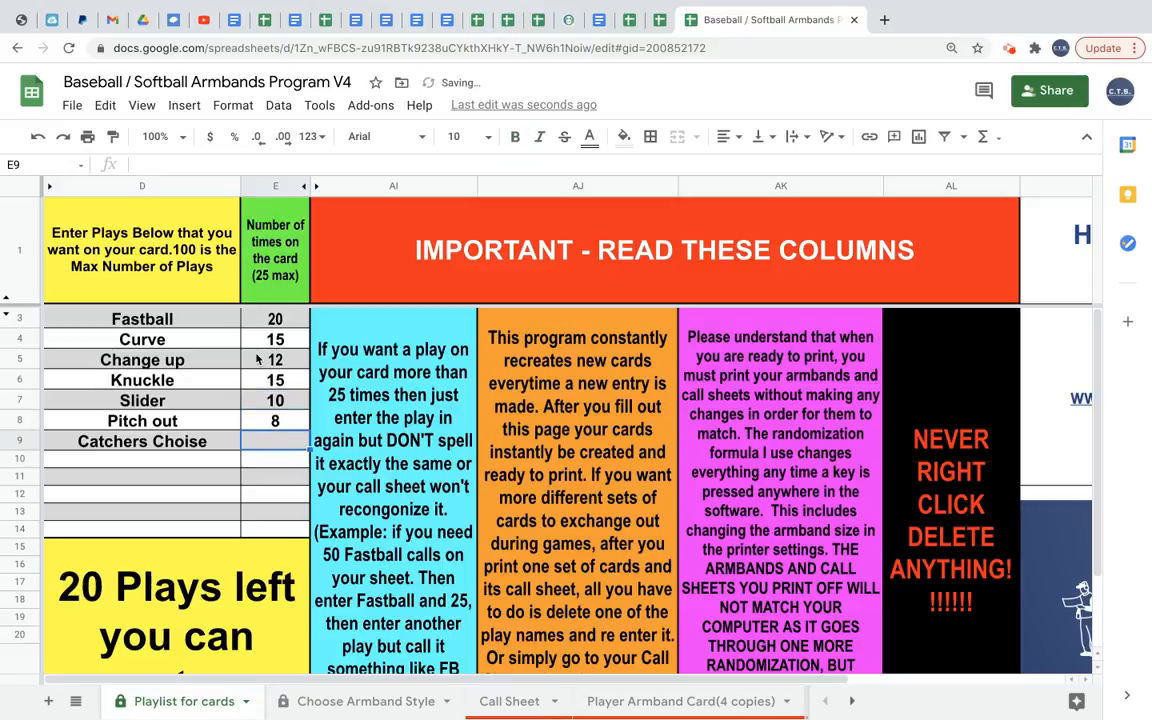
Set the Catchers Choise count to 18, carrying over the formatting of the Pitch out count and adjusting the cell's fill color
{"action": "type", "text": "18"}
{"action": "key", "text": "Return"}
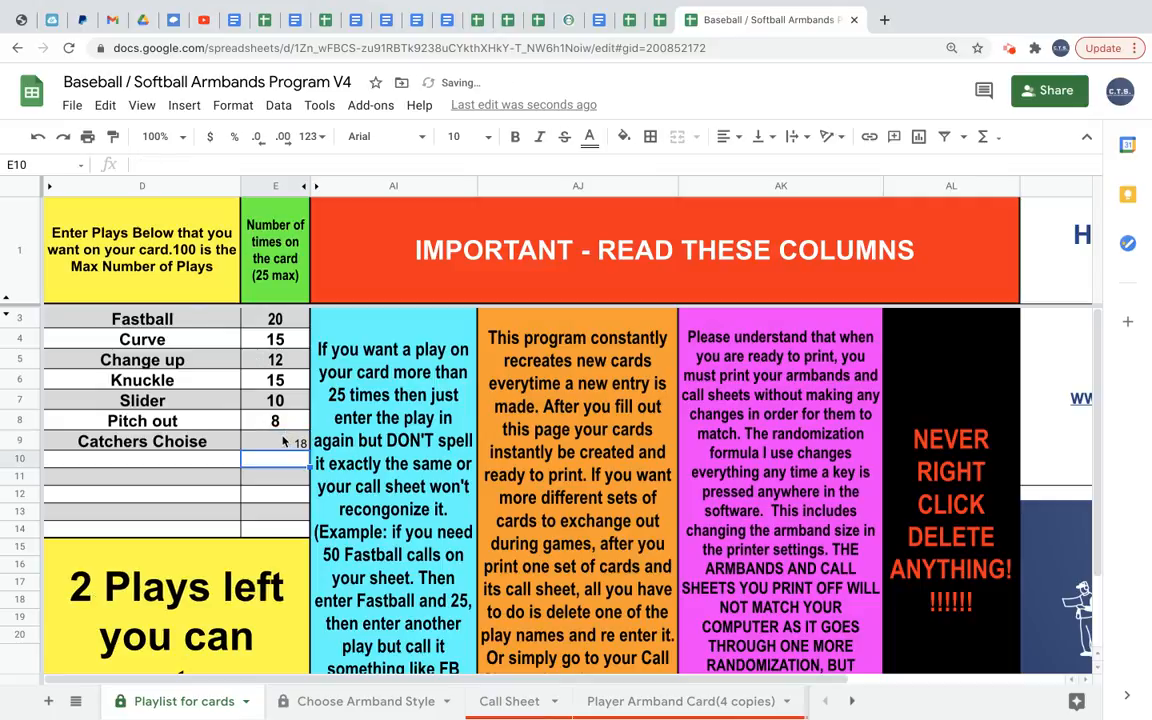
{"action": "left_click", "coordinate": [300, 424]}
{"action": "left_click_drag", "start_coordinate": [308, 429], "coordinate": [308, 446]}
{"action": "left_click", "coordinate": [276, 446]}
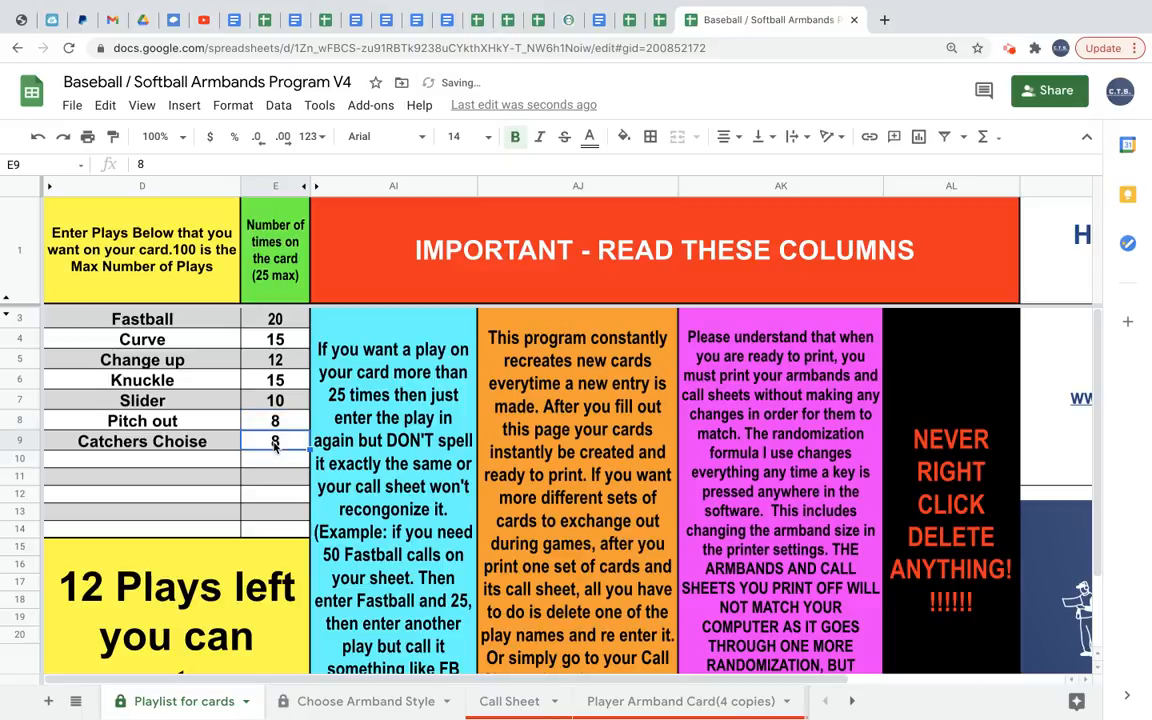
{"action": "type", "text": "18"}
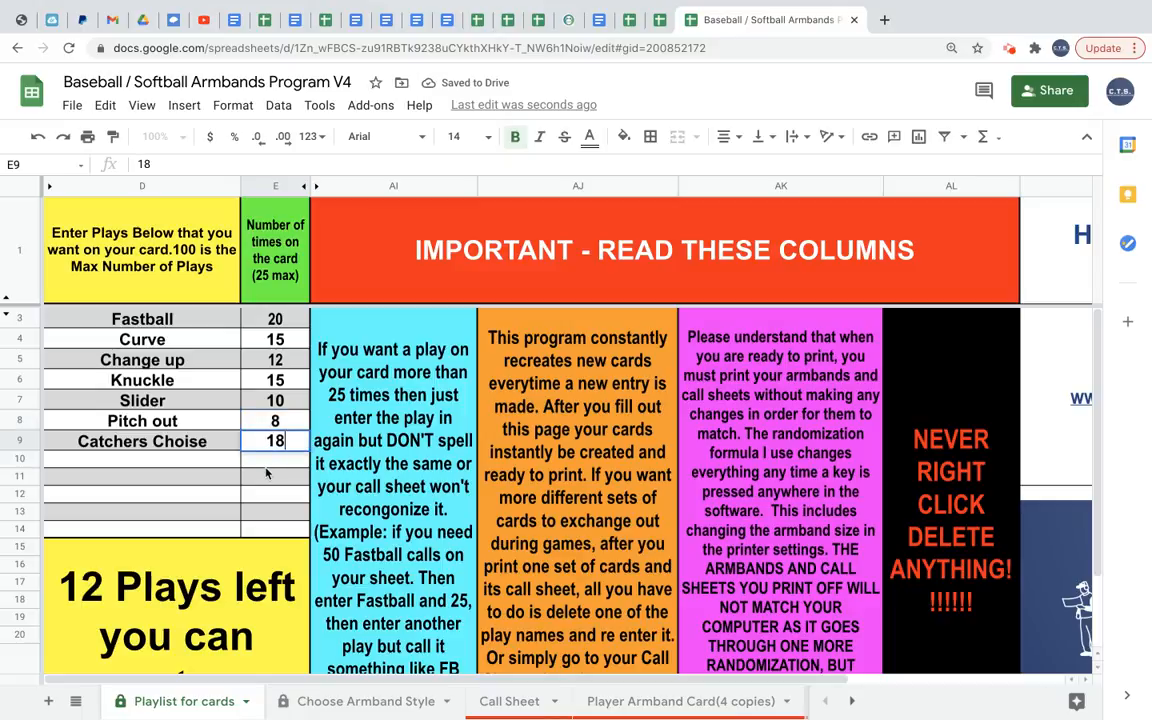
{"action": "key", "text": "Return"}
{"action": "left_click", "coordinate": [284, 440]}
{"action": "left_click", "coordinate": [622, 149]}
{"action": "left_click", "coordinate": [633, 168]}
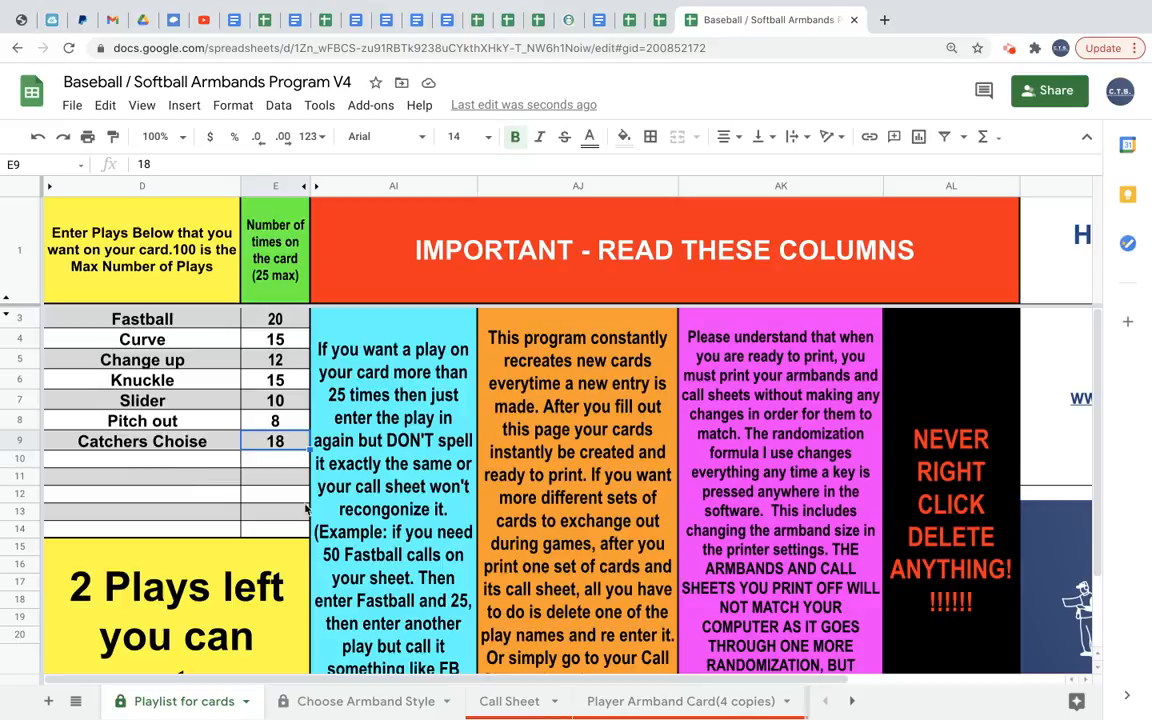
Compare the play assignments and blank calls on the Call Sheet with the matching slots on the Player Armband Card sheet
{"action": "left_click", "coordinate": [508, 703]}
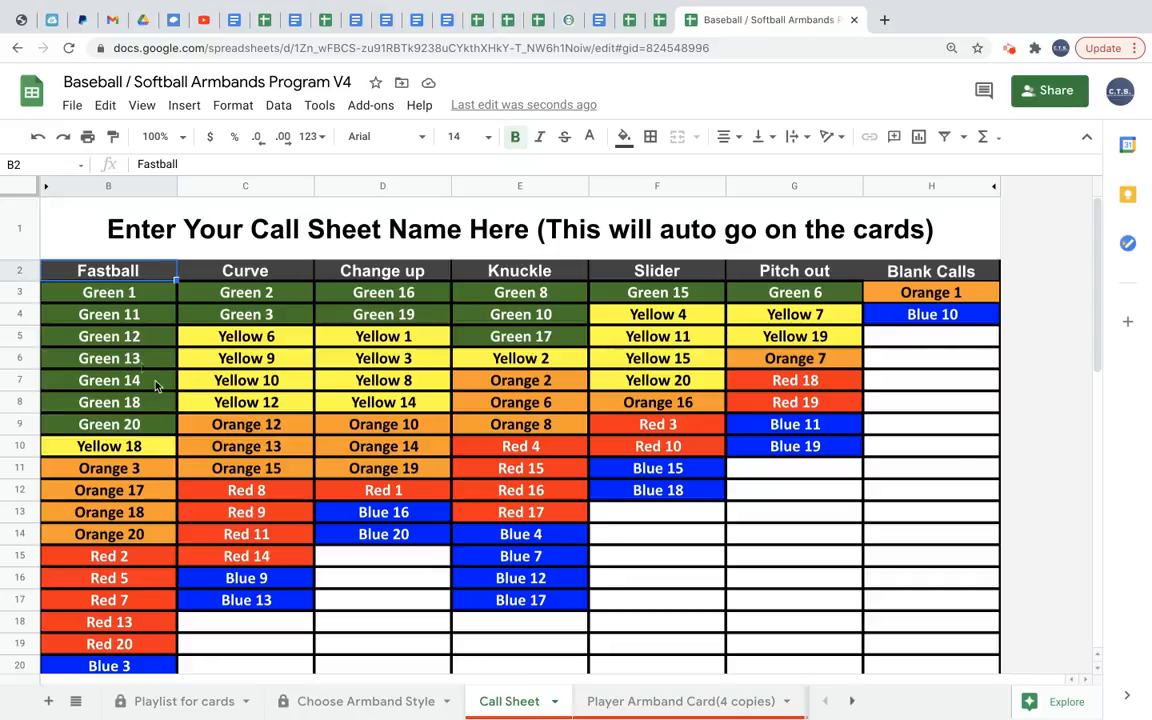
{"action": "scroll", "coordinate": [129, 517], "scroll_direction": "down", "scroll_amount": 1}
{"action": "scroll", "coordinate": [125, 512], "scroll_direction": "up", "scroll_amount": 1}
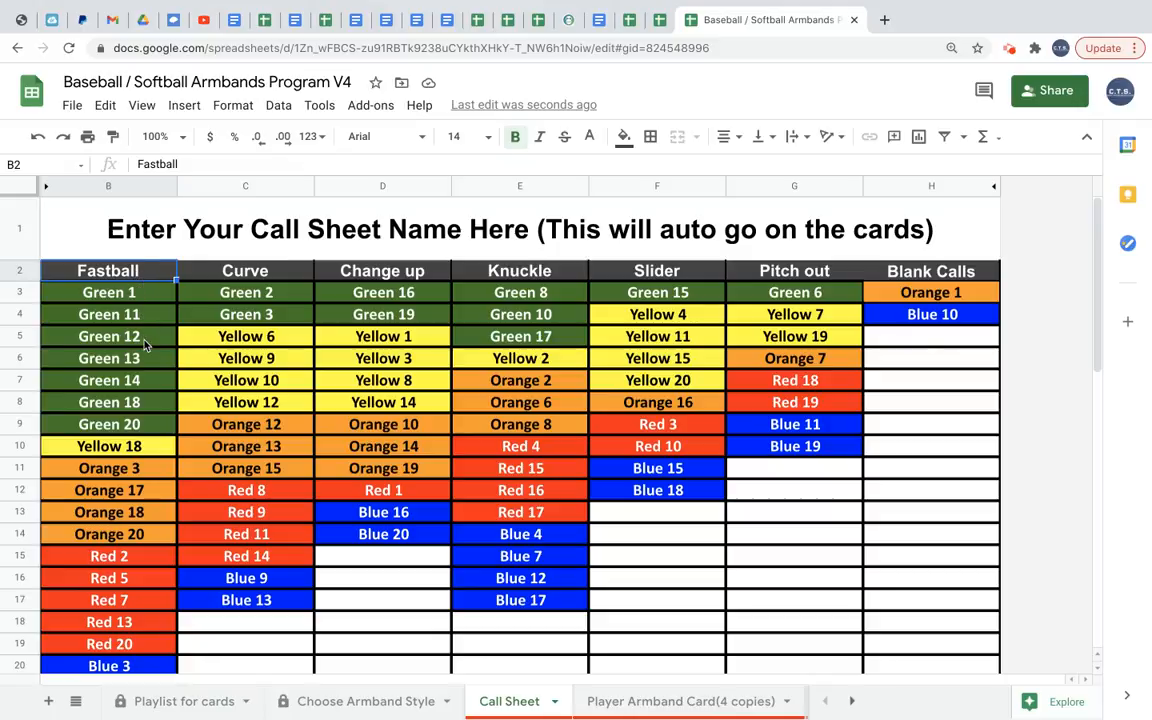
{"action": "left_click", "coordinate": [634, 703]}
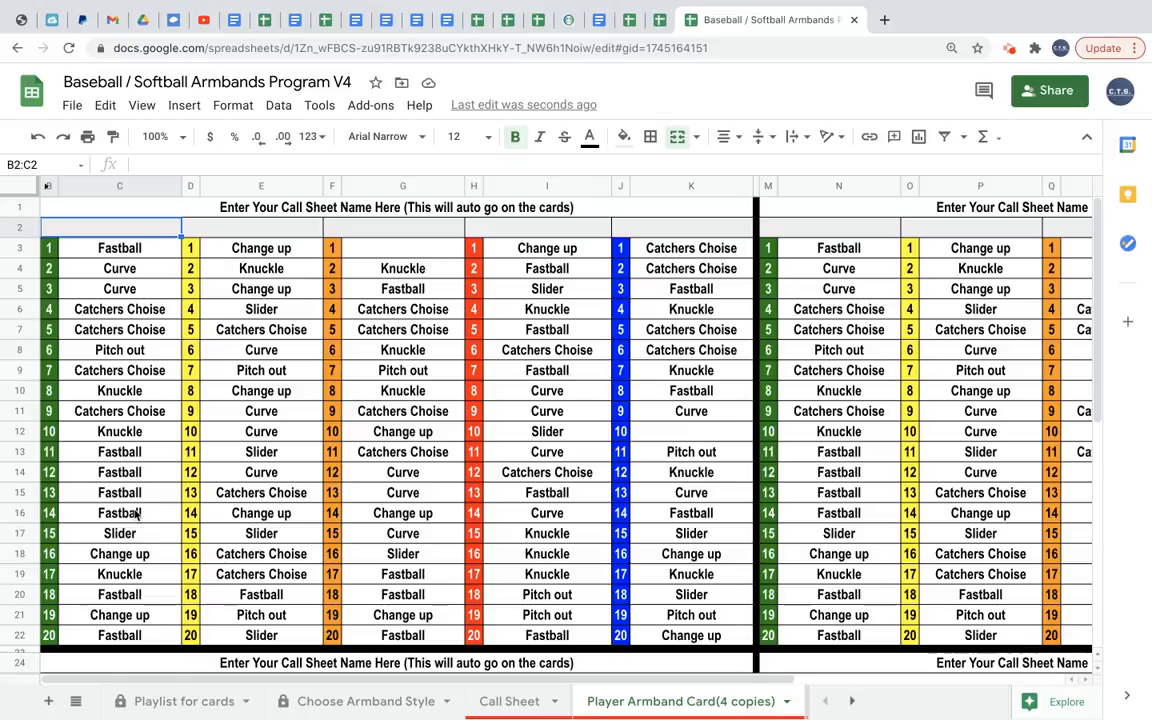
{"action": "left_click", "coordinate": [500, 702]}
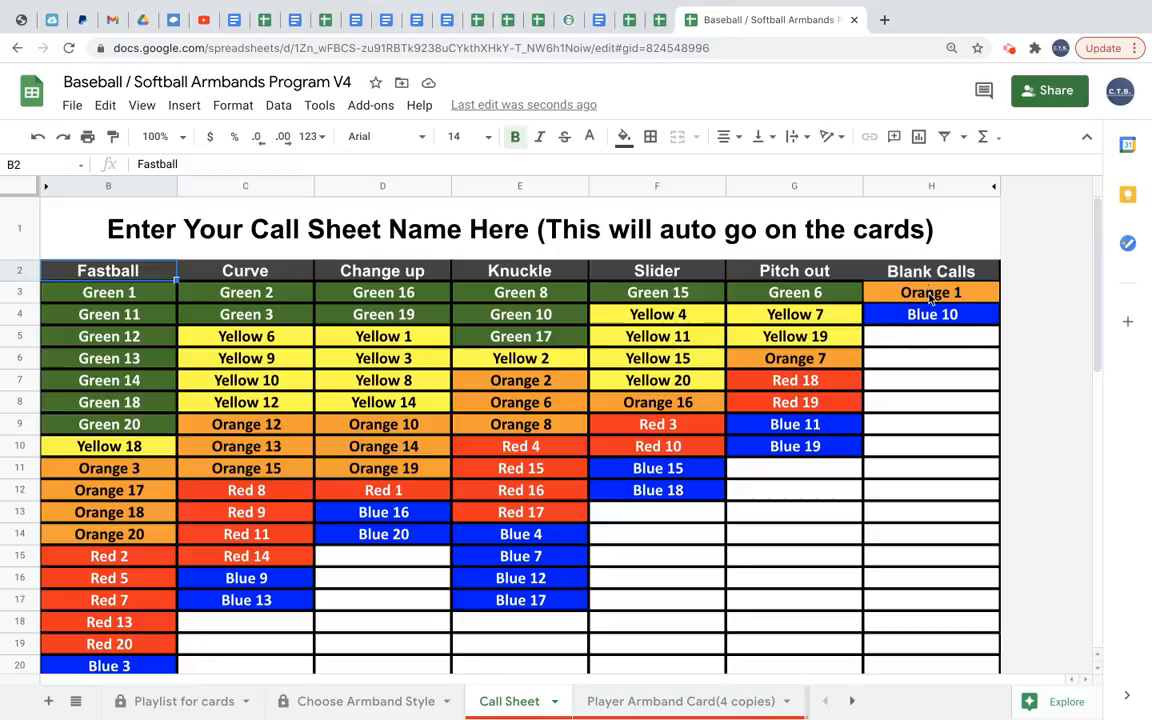
{"action": "left_click", "coordinate": [656, 699]}
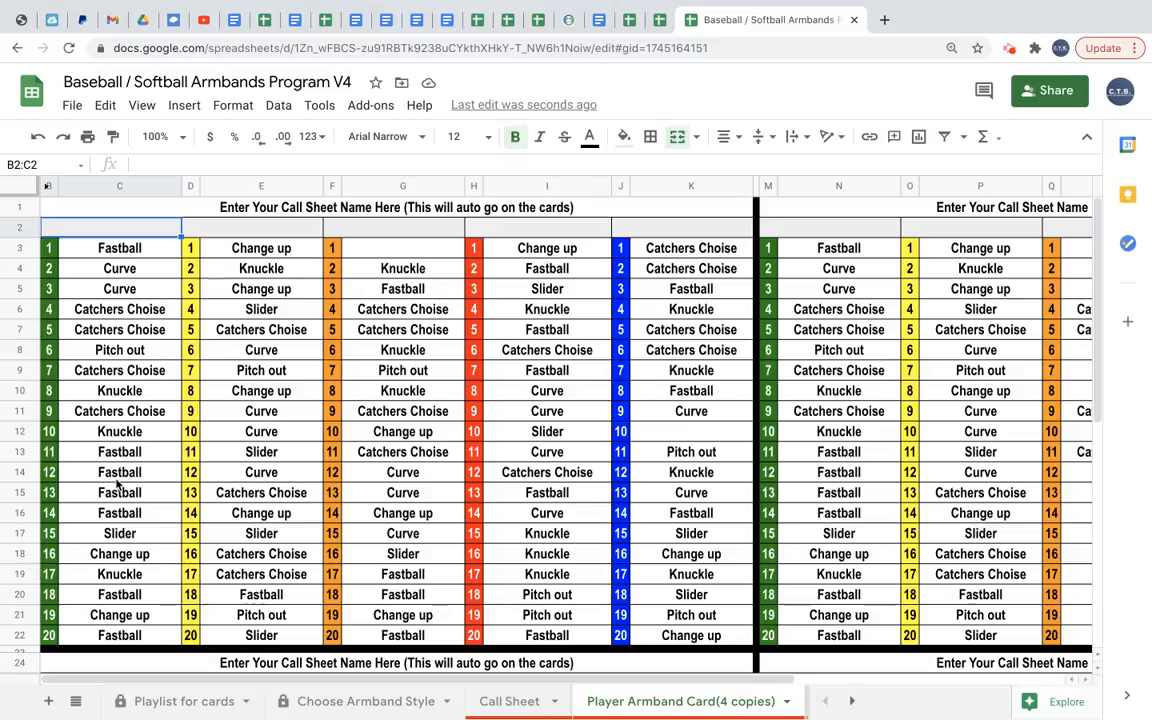
Try to regenerate the cards by entering 20 over the Fastball count in Playlist for cards, and check the Call Sheet
{"action": "left_click", "coordinate": [187, 705]}
{"action": "left_click", "coordinate": [270, 322]}
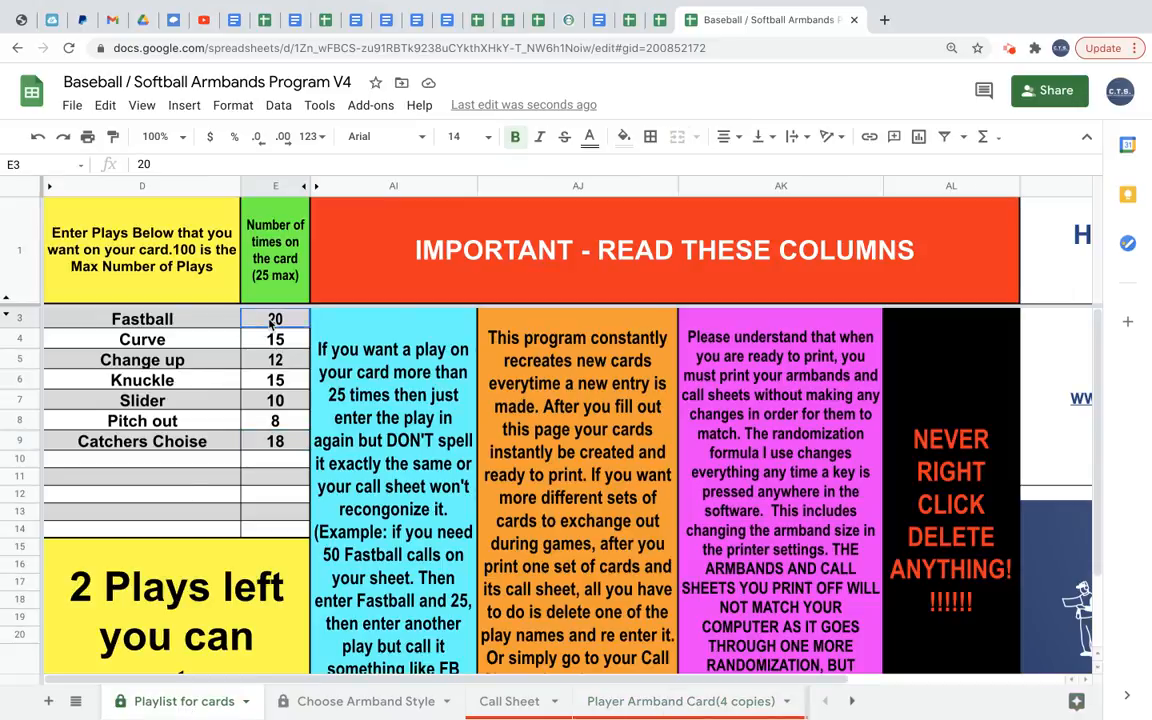
{"action": "type", "text": "20"}
{"action": "key", "text": "Return"}
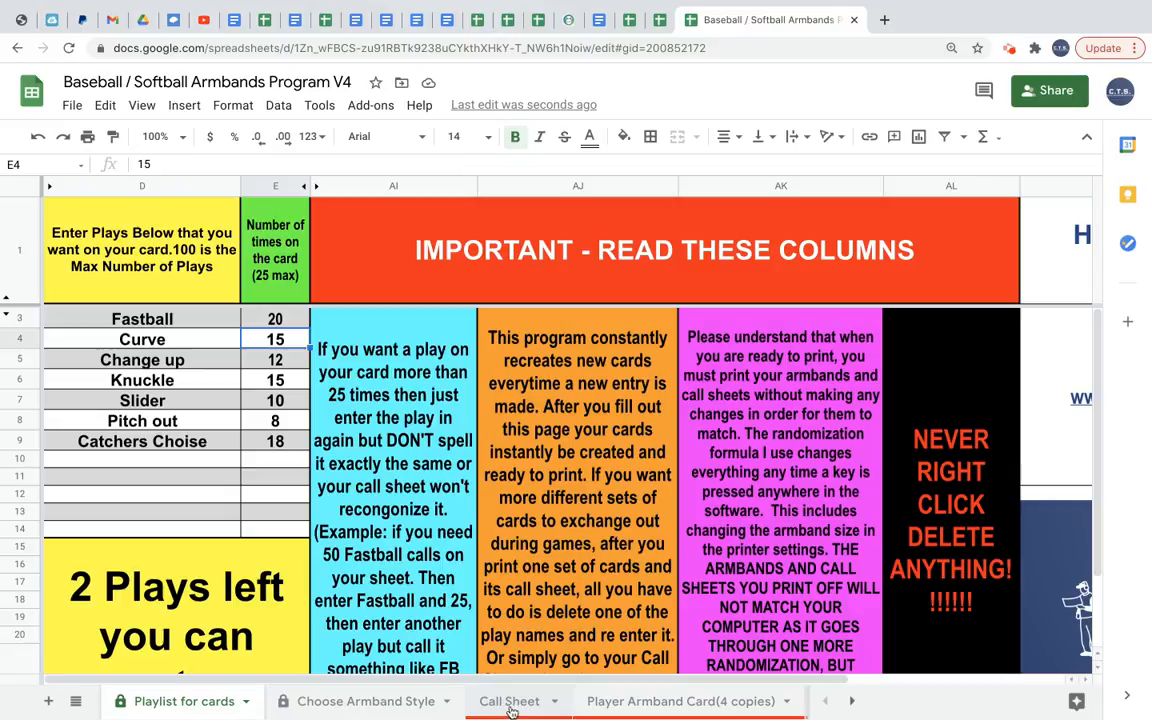
{"action": "left_click", "coordinate": [510, 701]}
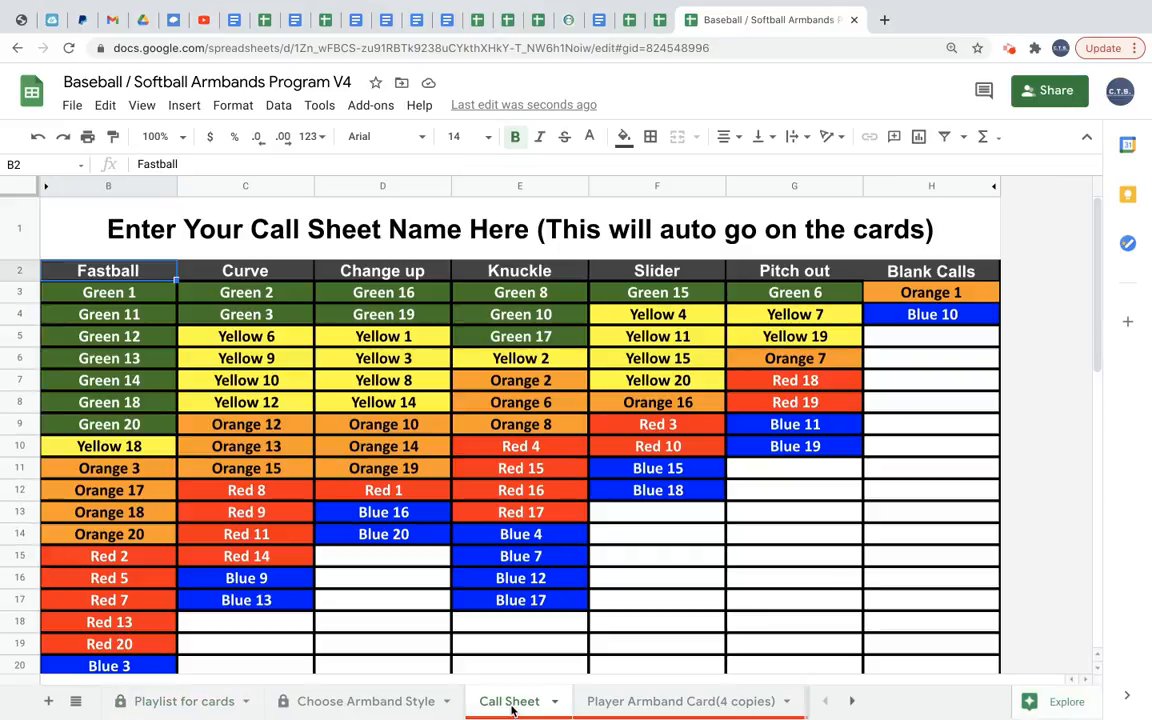
{"action": "left_click", "coordinate": [200, 703]}
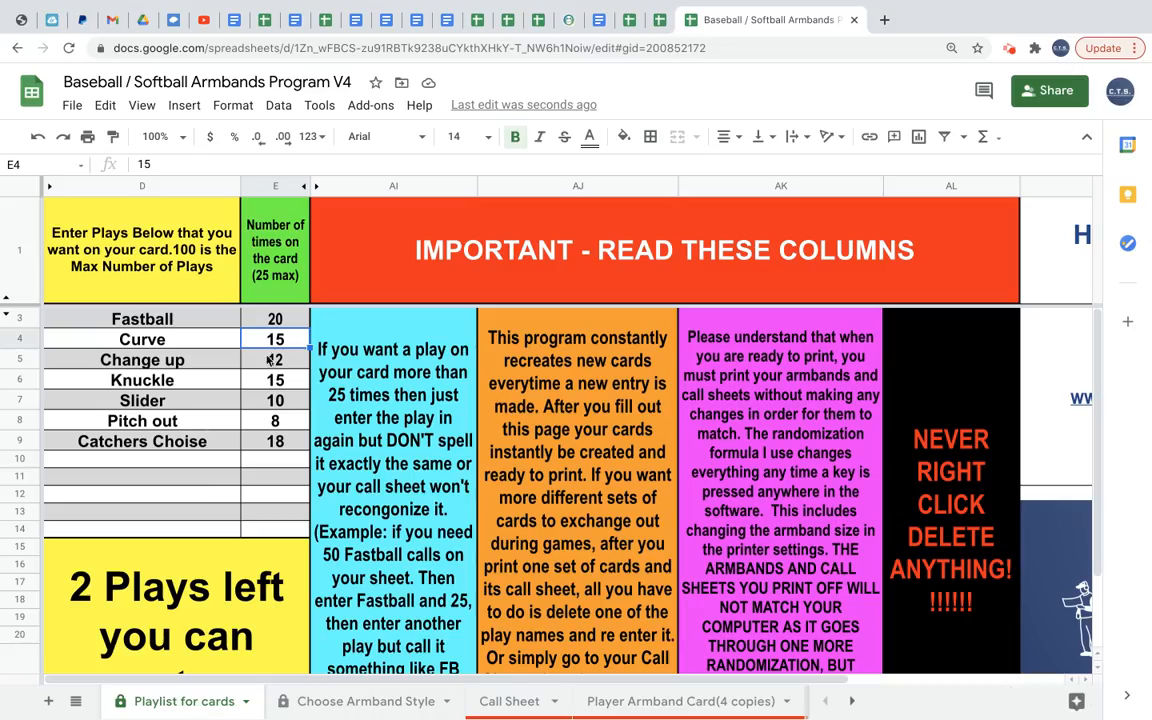
Clear the Fastball count in Playlist for cards, re-enter it as 20, and check the regenerated Call Sheet
{"action": "left_click", "coordinate": [284, 320]}
{"action": "key", "text": "Delete"}
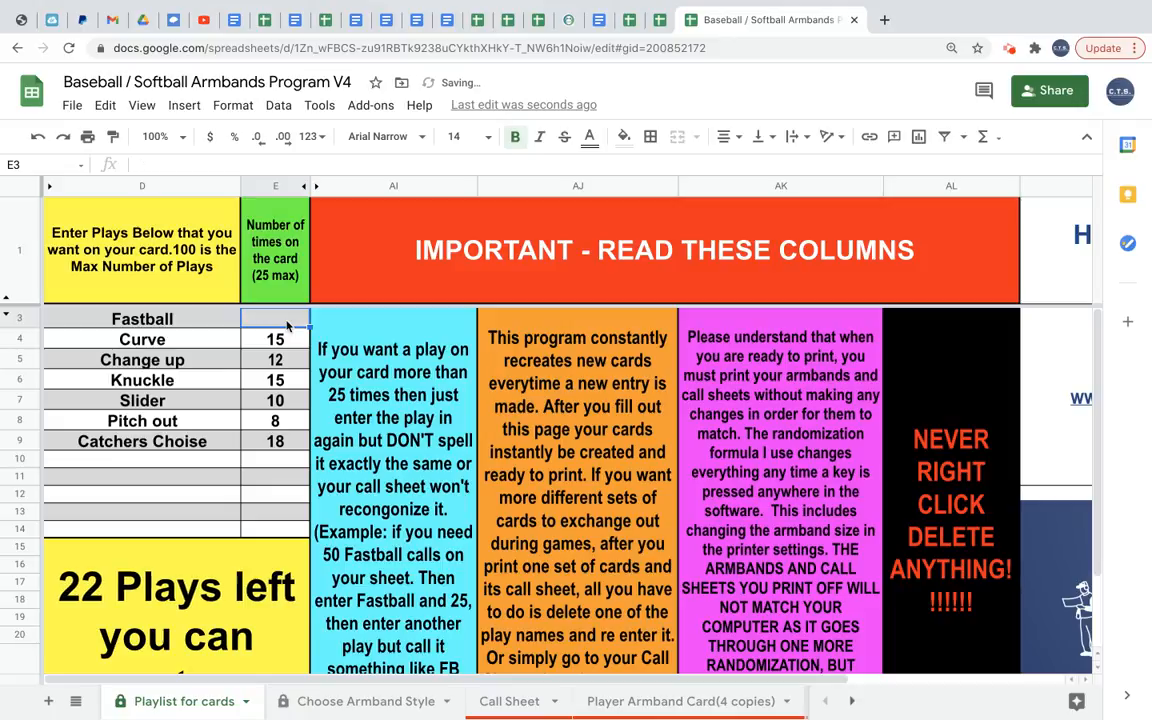
{"action": "type", "text": "20"}
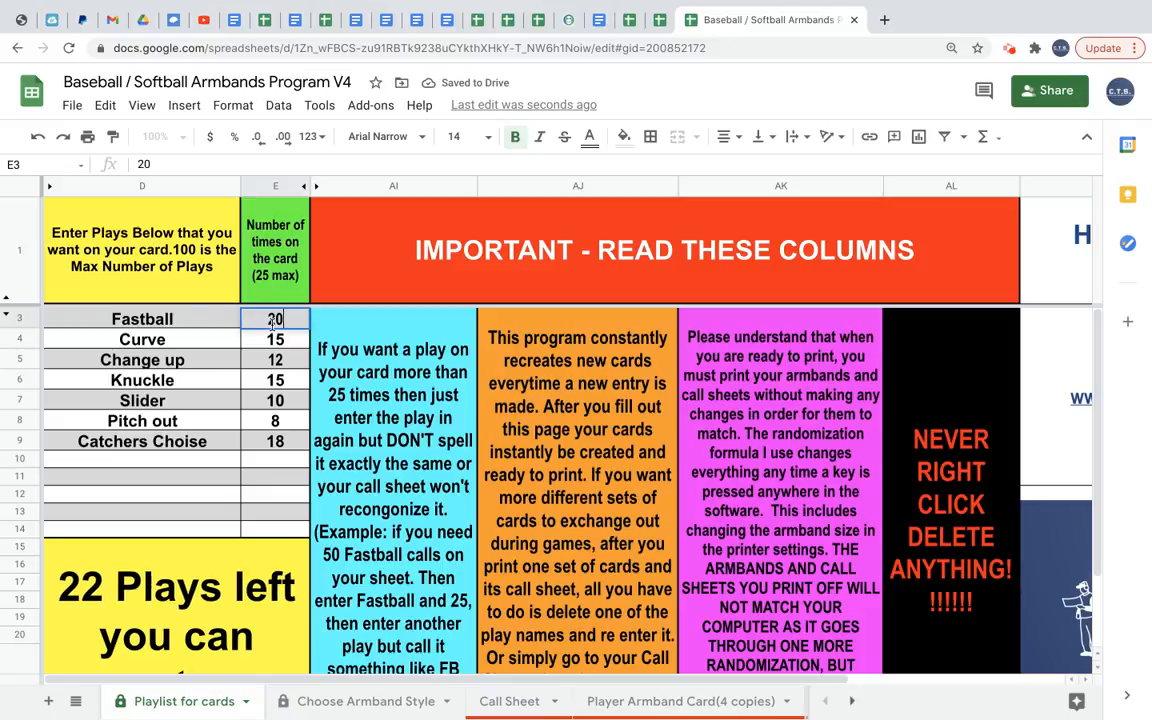
{"action": "key", "text": "Return"}
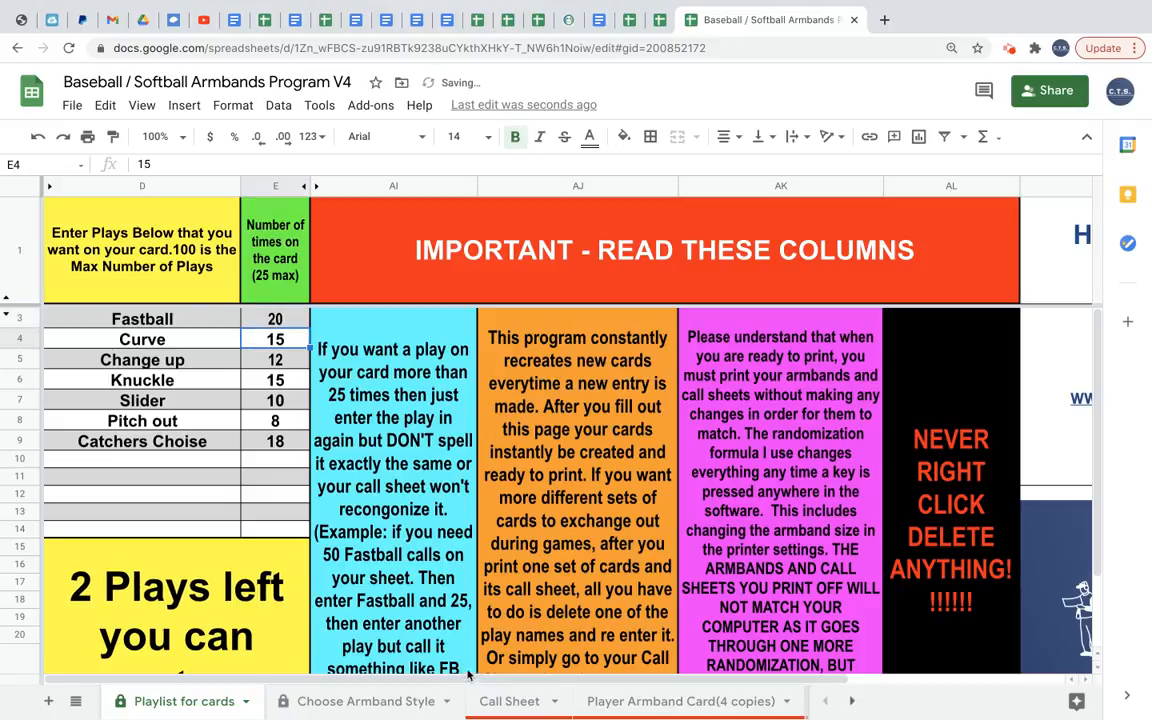
{"action": "left_click", "coordinate": [505, 700]}
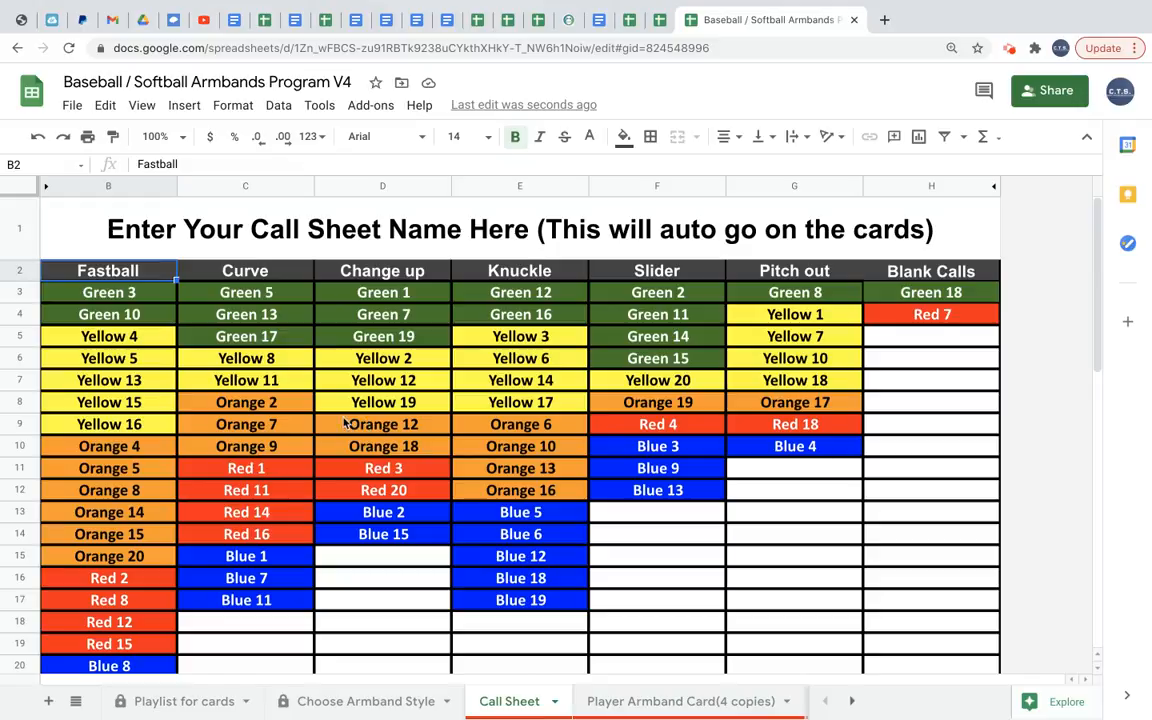
Re-randomize the Call Sheet several times by repeatedly clearing the second Fastball call, cell B4
{"action": "left_click", "coordinate": [123, 316]}
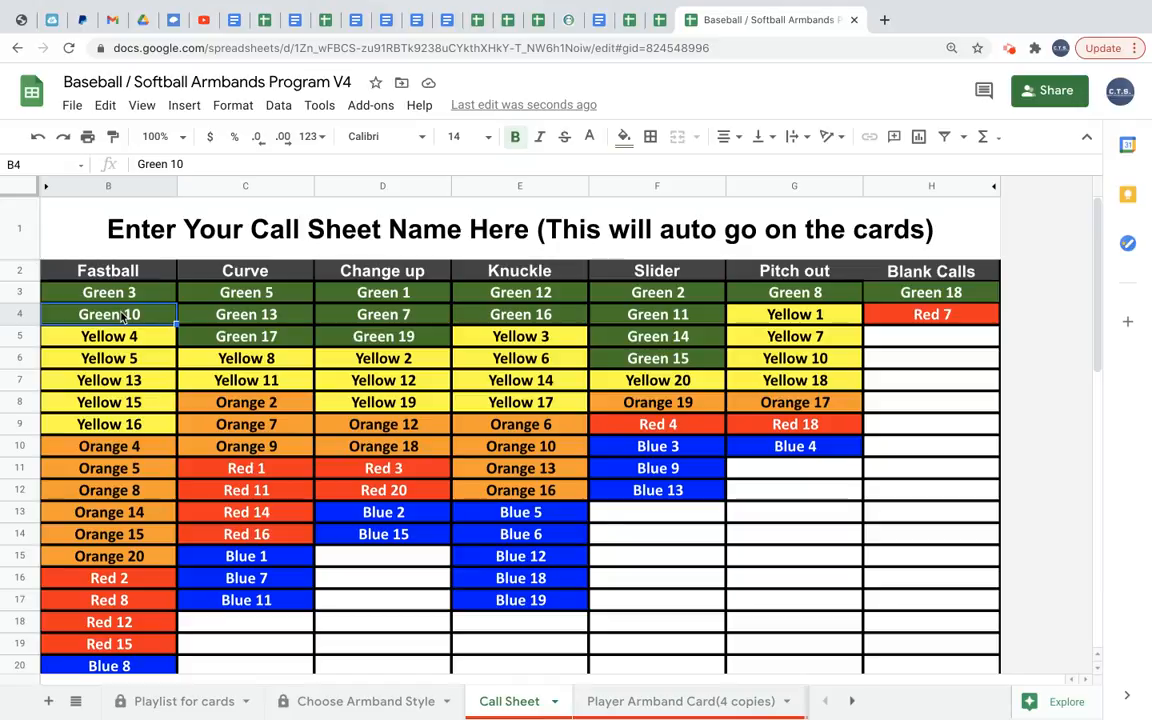
{"action": "key", "text": "Delete"}
{"action": "key", "text": "Delete"}
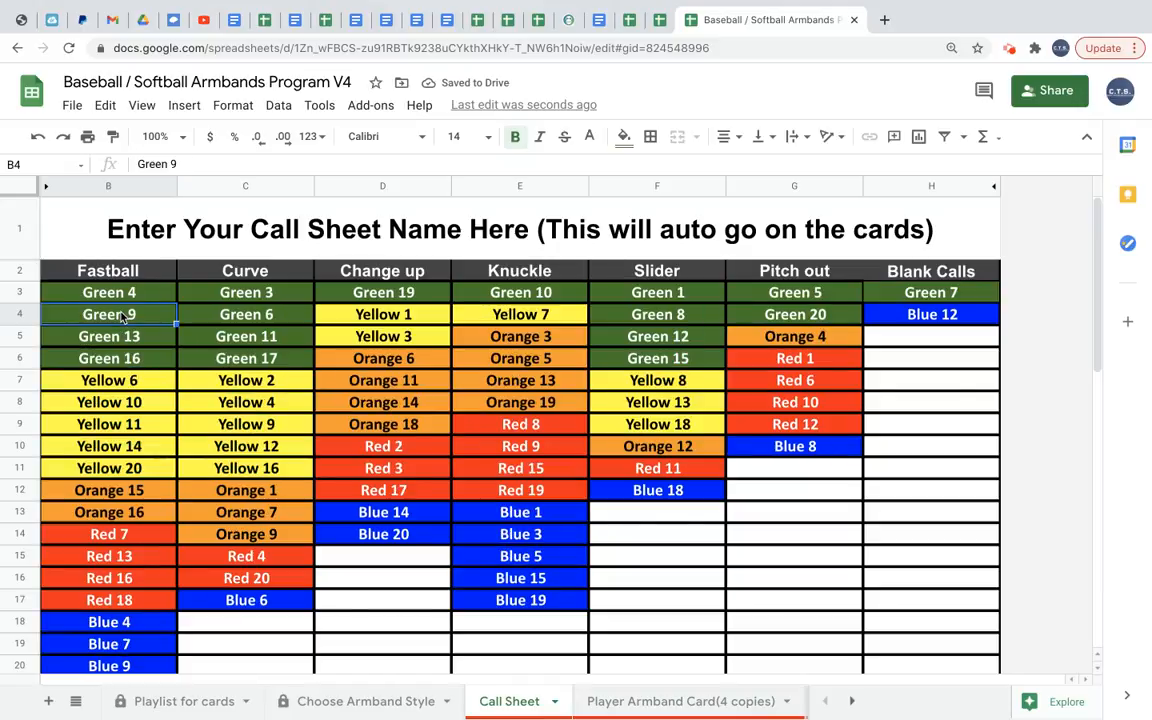
{"action": "key", "text": "Delete"}
{"action": "key", "text": "Delete"}
{"action": "key", "text": "Delete"}
{"action": "key", "text": "Delete"}
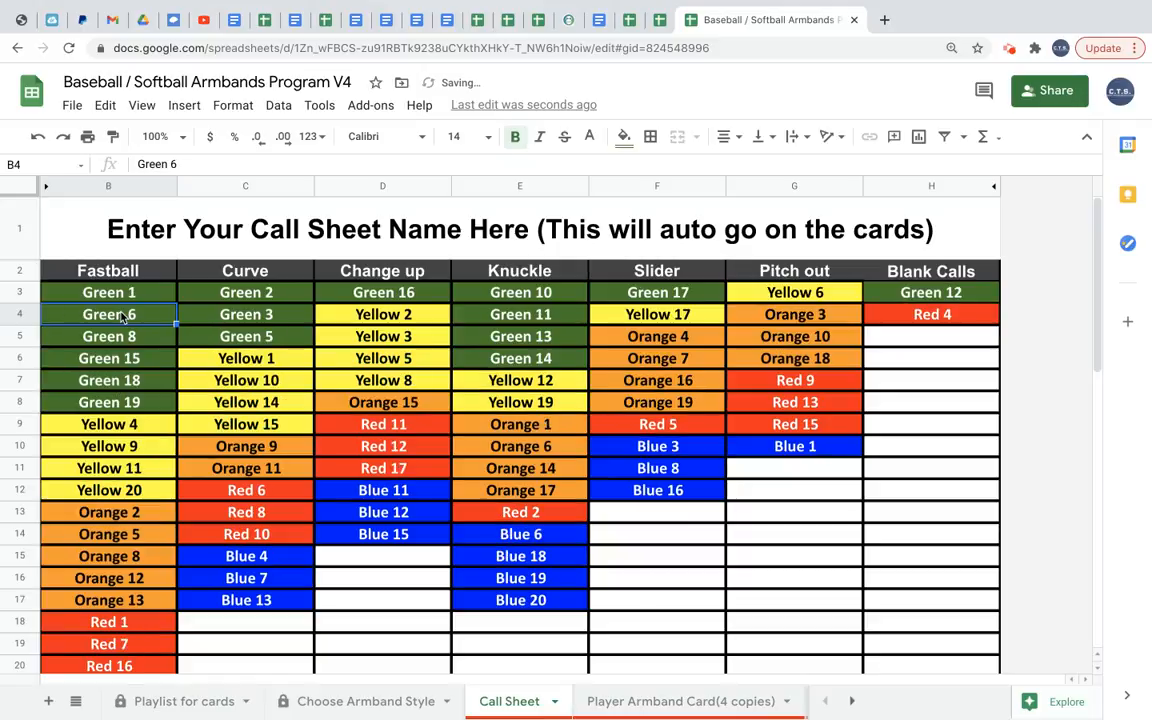
{"action": "key", "text": "Delete"}
{"action": "key", "text": "Delete"}
{"action": "key", "text": "Delete"}
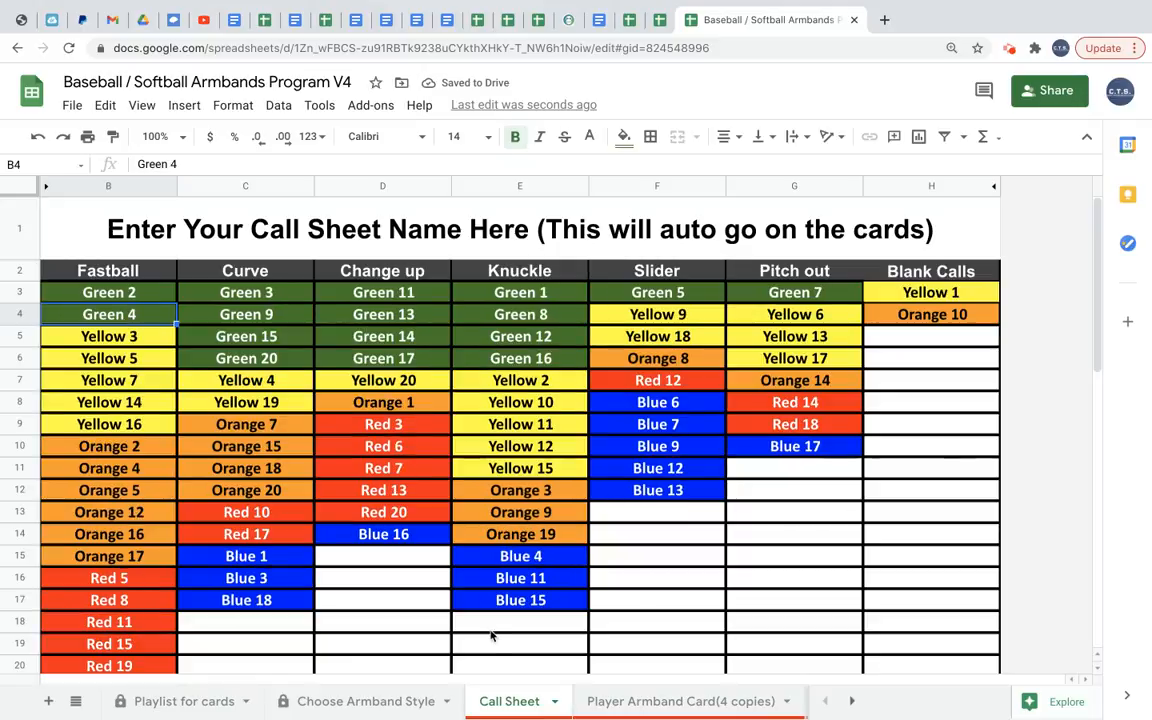
On the Player Armband Card sheet, label the green column Hat, the yellow column Chest and the orange column Belt in row 2
{"action": "left_click", "coordinate": [637, 712]}
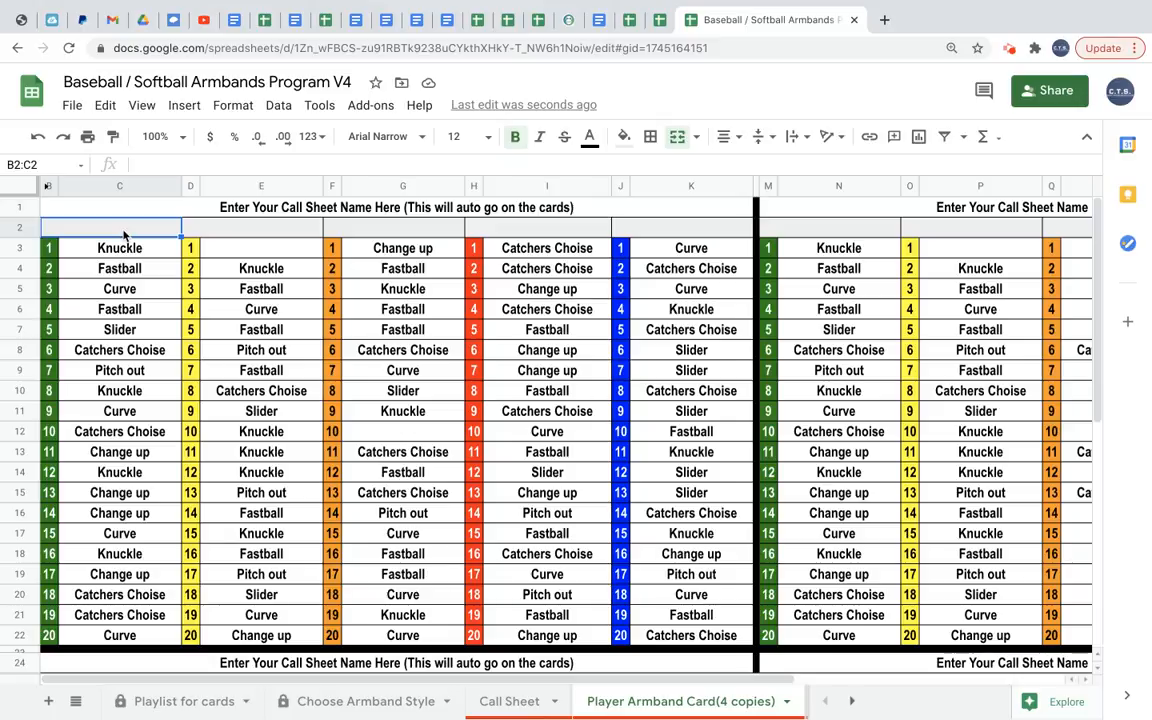
{"action": "type", "text": "Hat"}
{"action": "key", "text": "Return"}
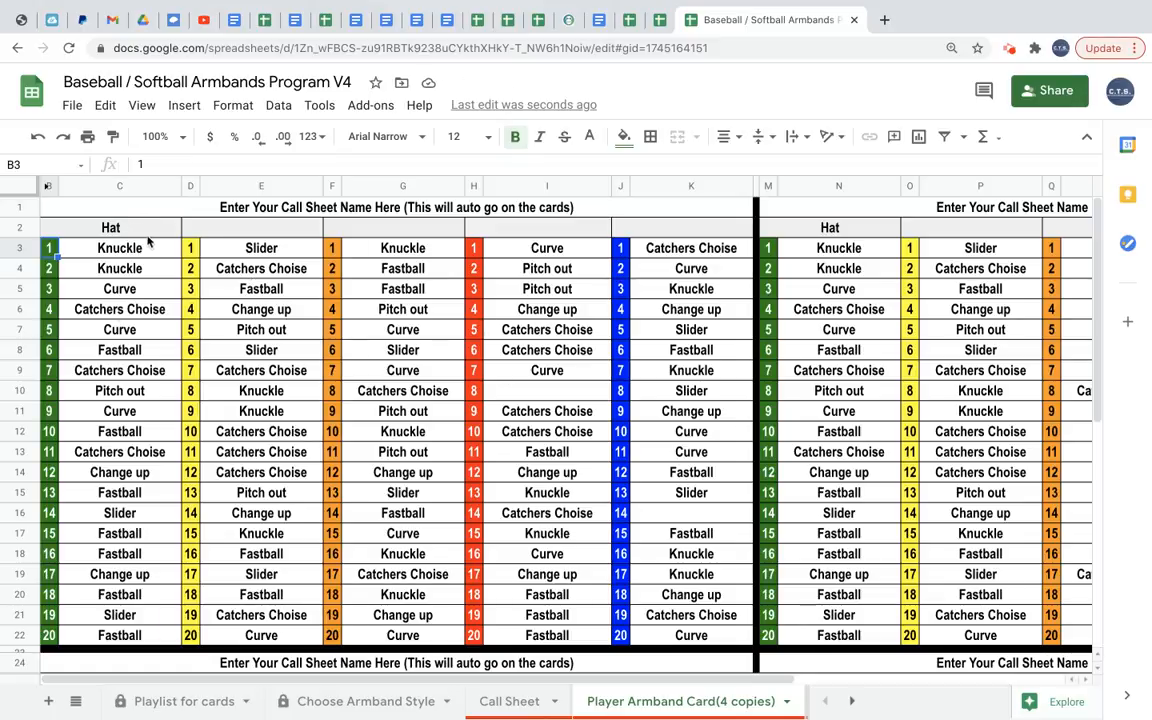
{"action": "left_click", "coordinate": [230, 233]}
{"action": "type", "text": "Chest"}
{"action": "key", "text": "Tab"}
{"action": "type", "text": "Belt"}
{"action": "key", "text": "Return"}
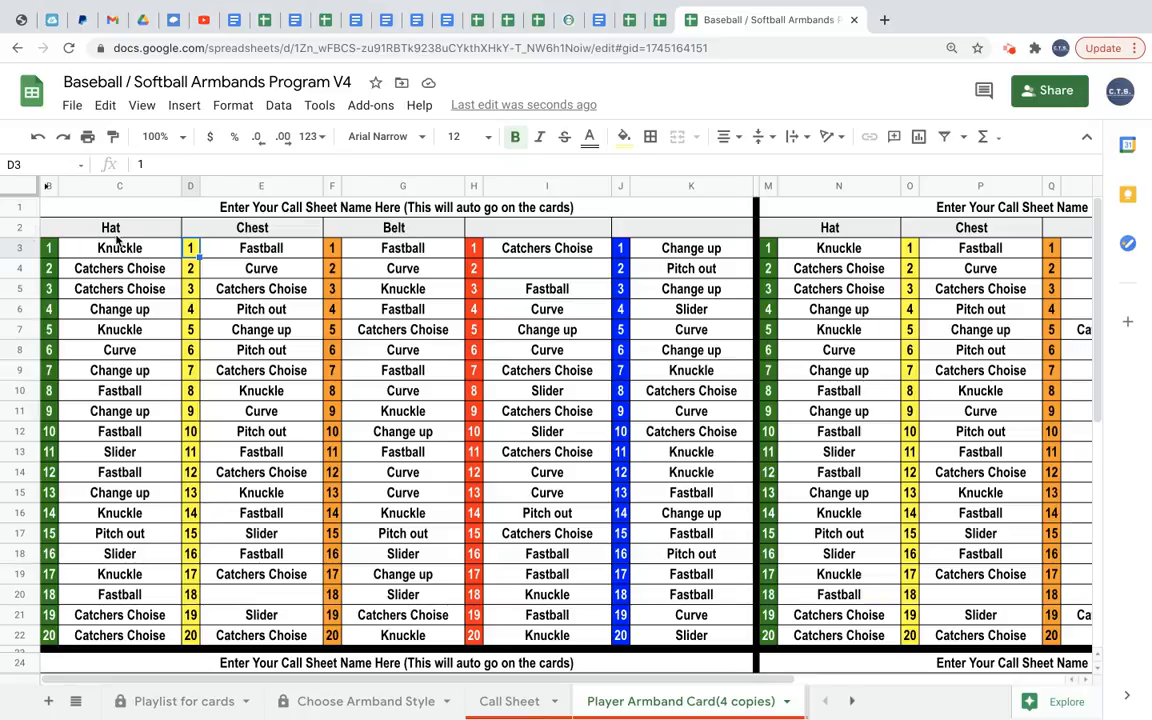
Hide row 2 with the column labels on the Player Armband Card sheet
{"action": "left_click", "coordinate": [12, 227]}
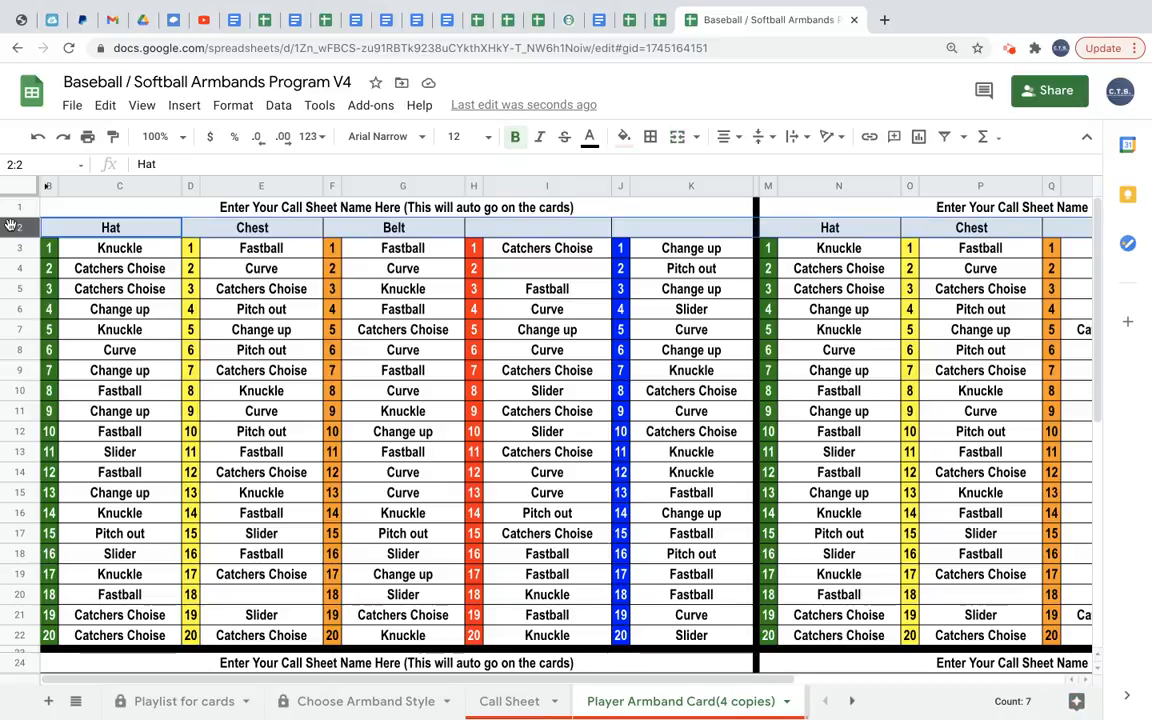
{"action": "right_click", "coordinate": [10, 225]}
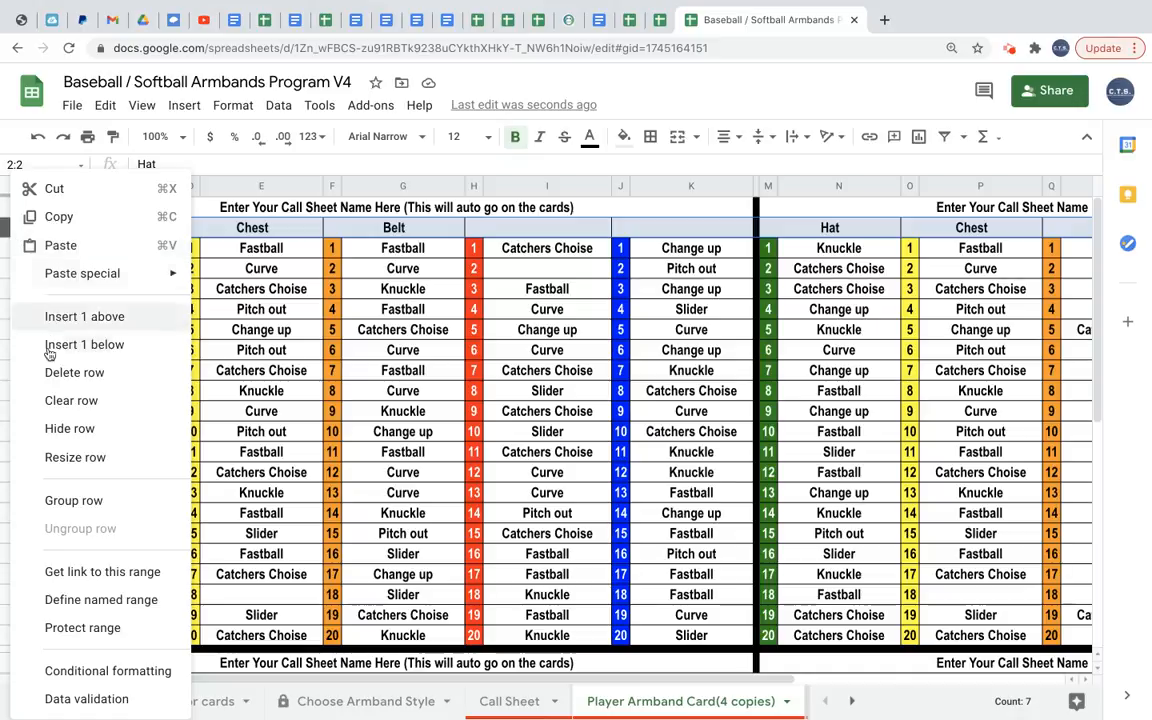
{"action": "left_click", "coordinate": [57, 430]}
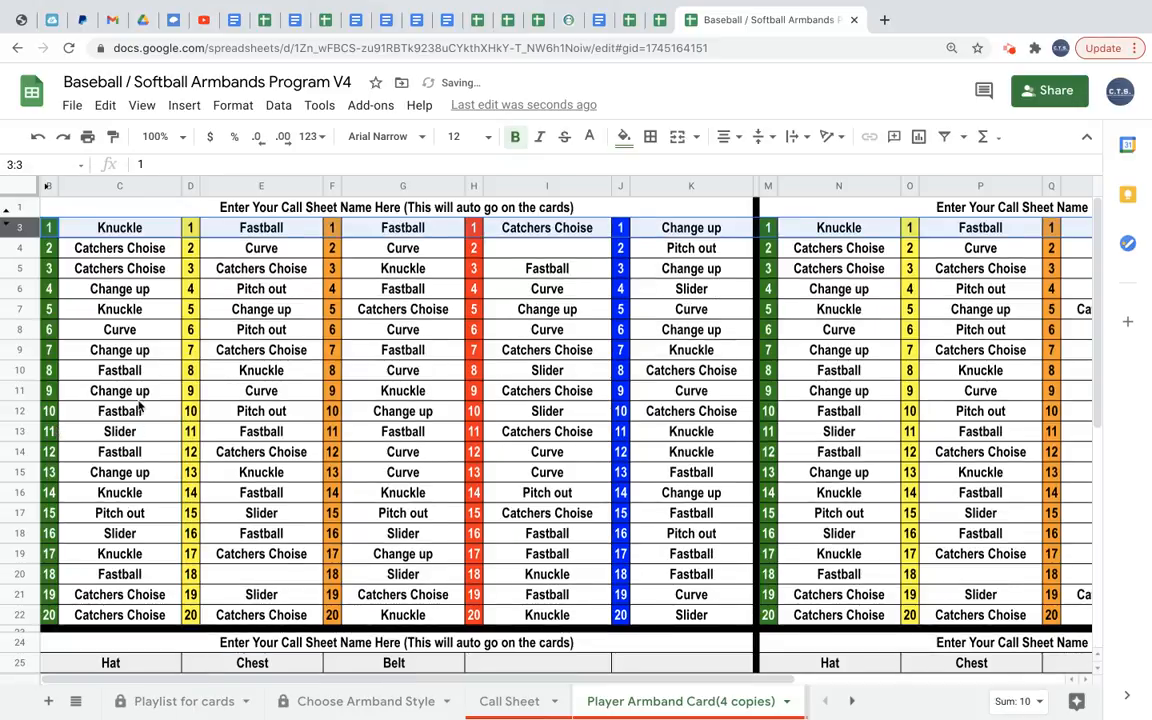
{"action": "left_click", "coordinate": [135, 395]}
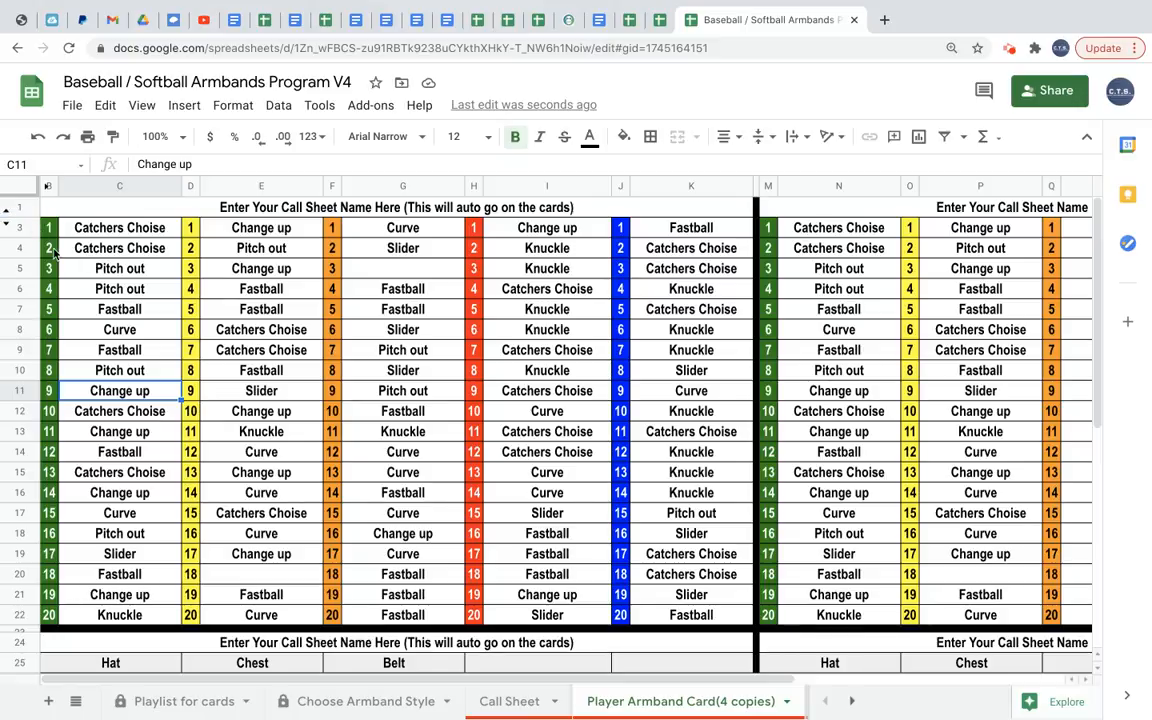
Unhide row 2 on the Player Armband Card sheet and check the column labels across the card copies
{"action": "left_click", "coordinate": [18, 228]}
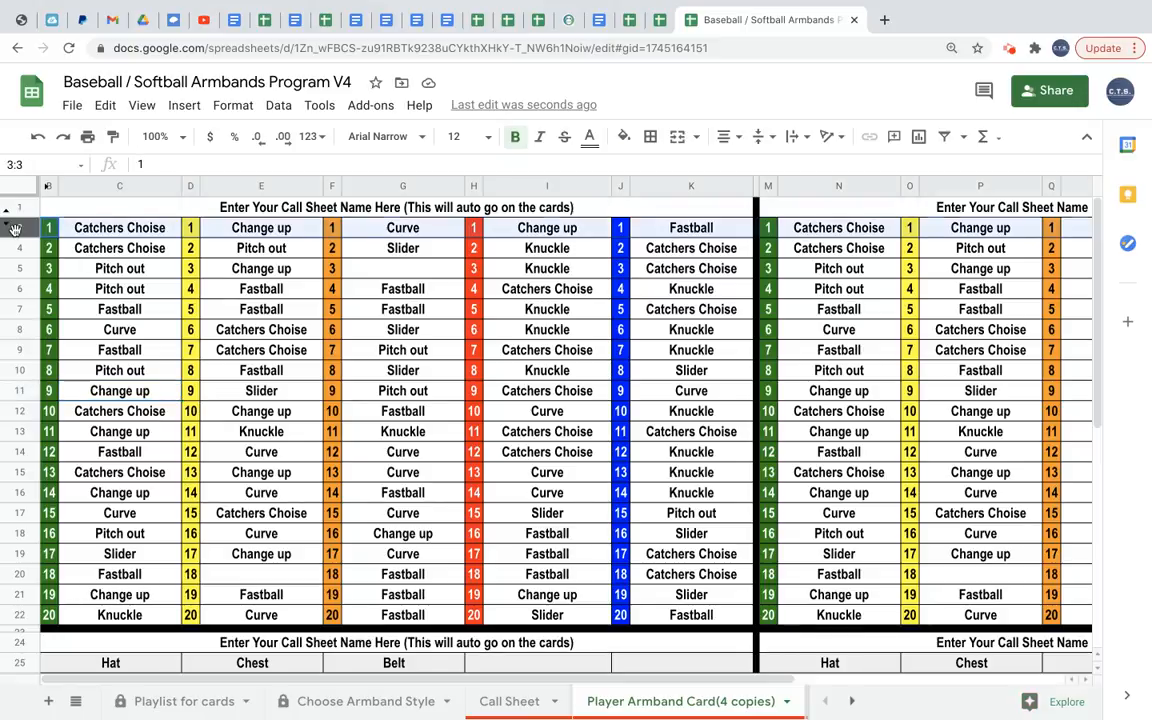
{"action": "left_click", "coordinate": [77, 268]}
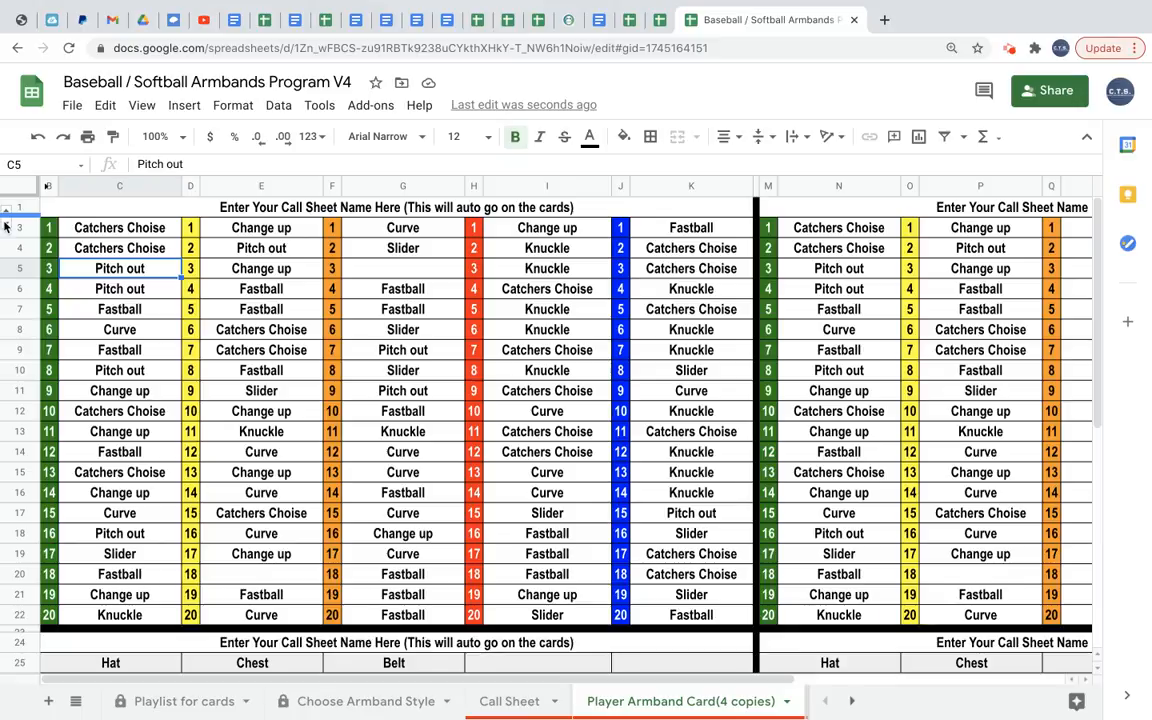
{"action": "left_click", "coordinate": [97, 253]}
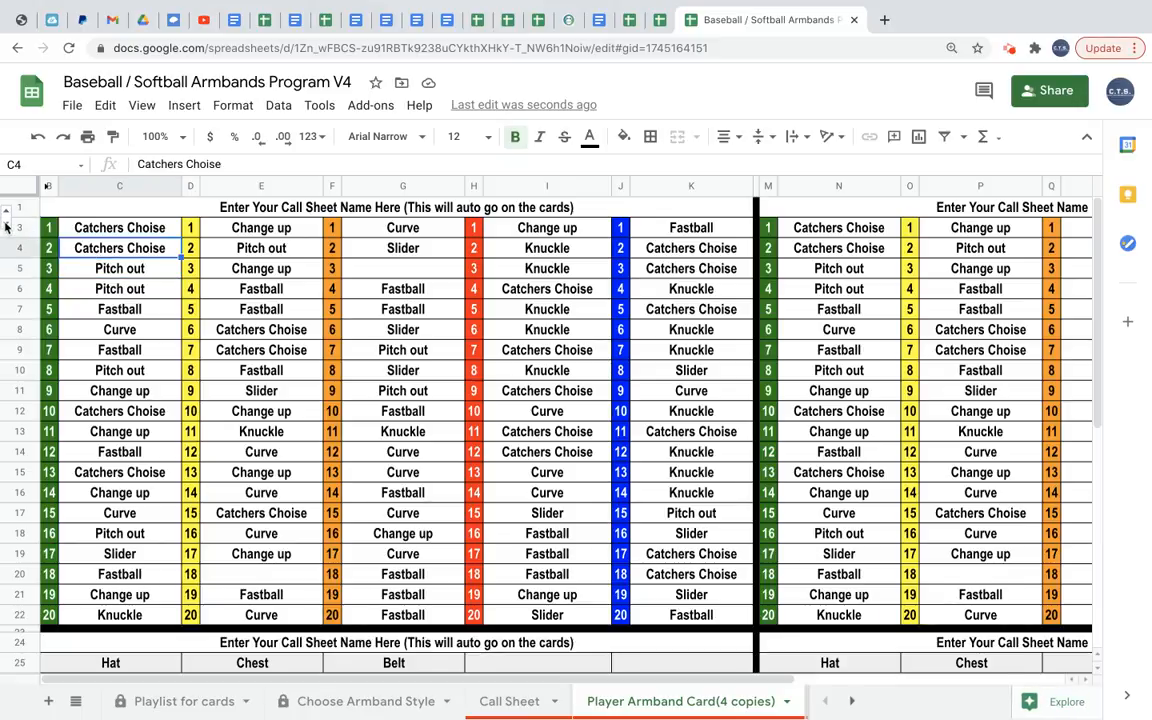
{"action": "left_click", "coordinate": [6, 214]}
{"action": "left_click", "coordinate": [72, 247]}
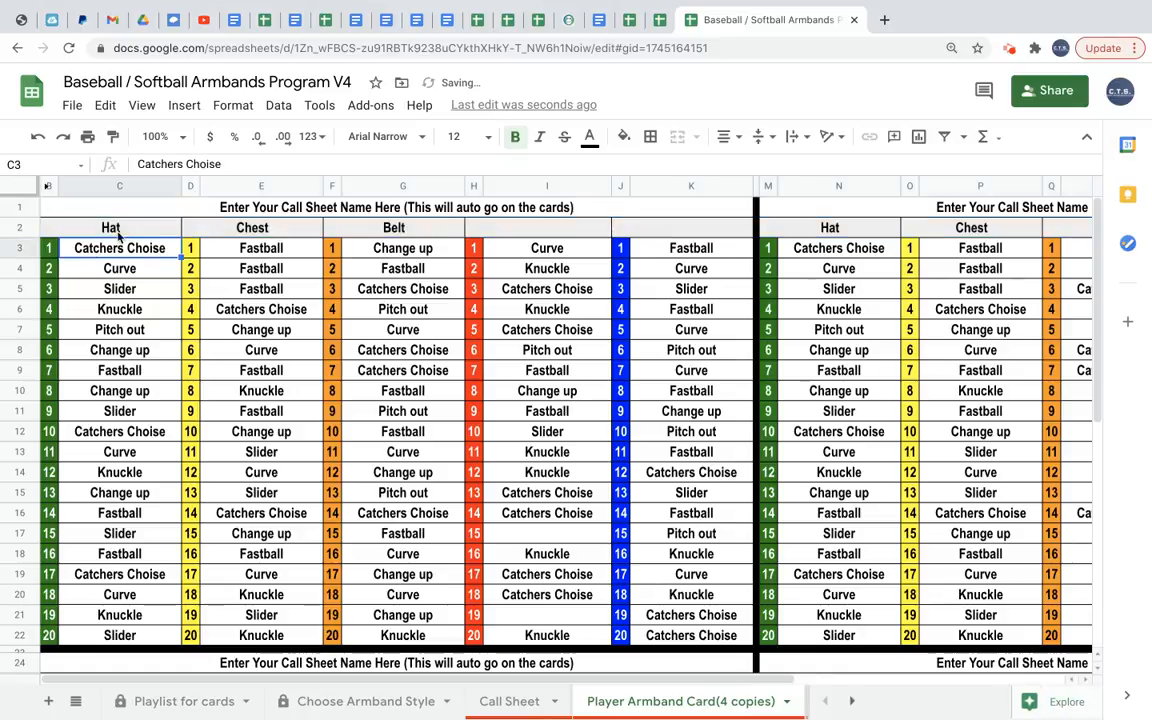
{"action": "scroll", "coordinate": [740, 265], "scroll_direction": "right", "scroll_amount": 3}
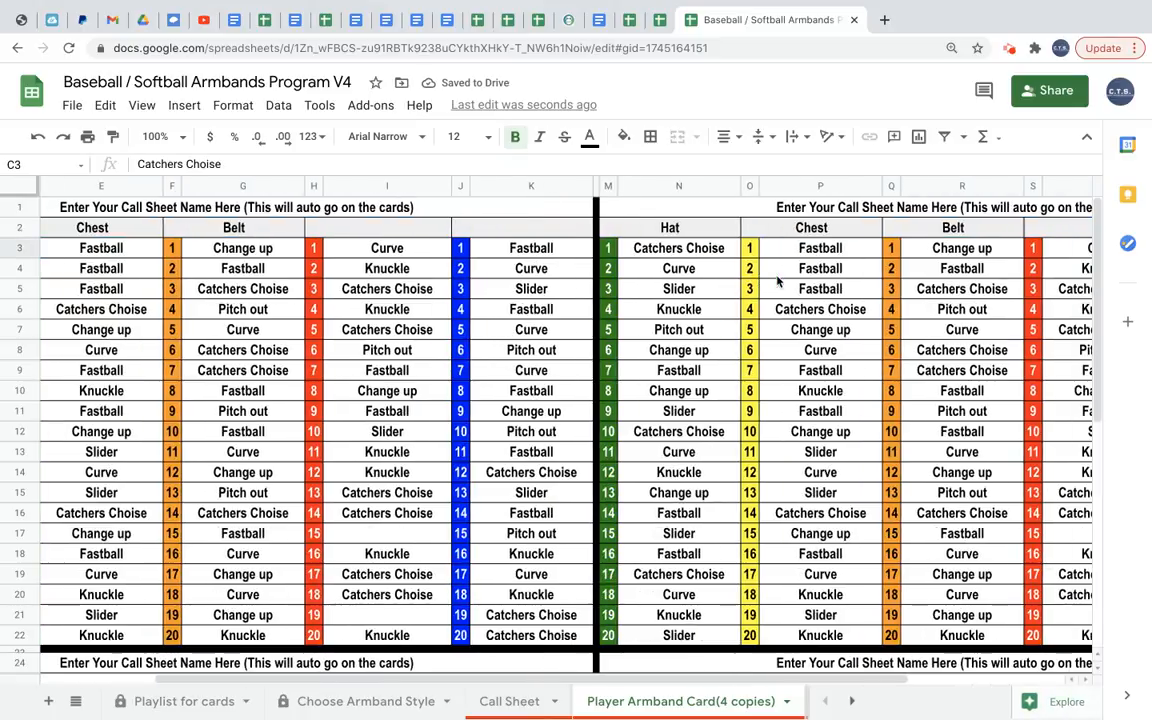
{"action": "scroll", "coordinate": [600, 240], "scroll_direction": "left", "scroll_amount": 3}
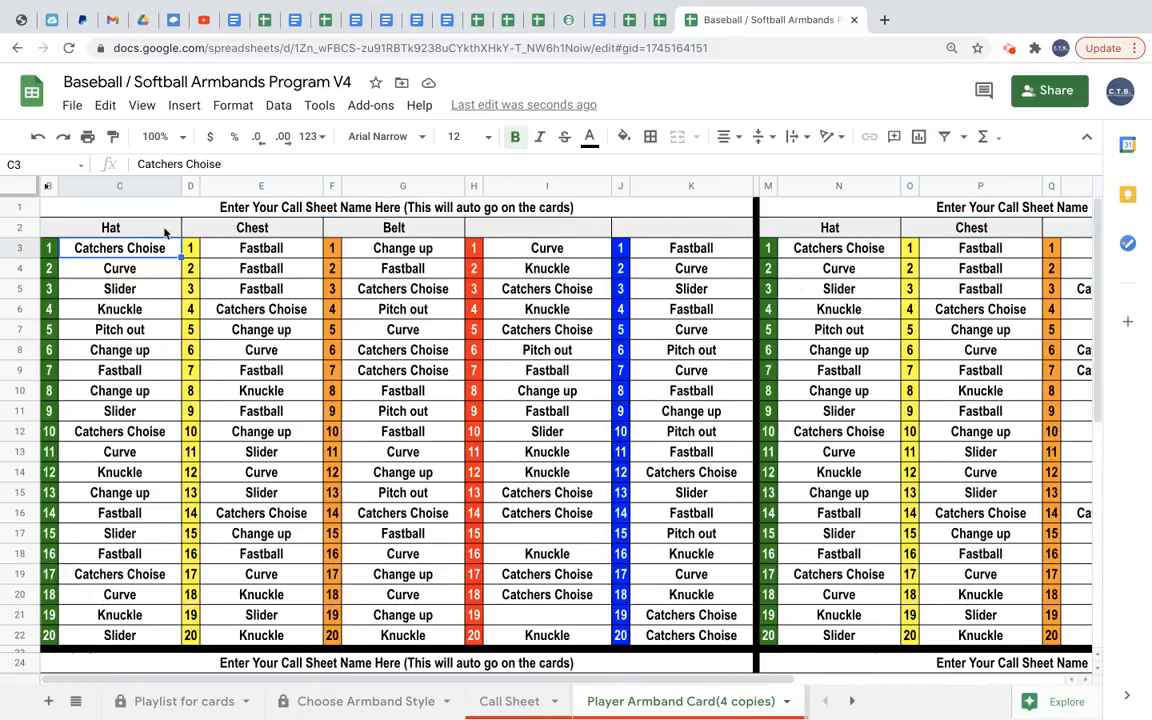
Delete the Hat, Chest and Belt labels from row 2 of the first armband card
{"action": "left_click_drag", "start_coordinate": [160, 231], "coordinate": [373, 229]}
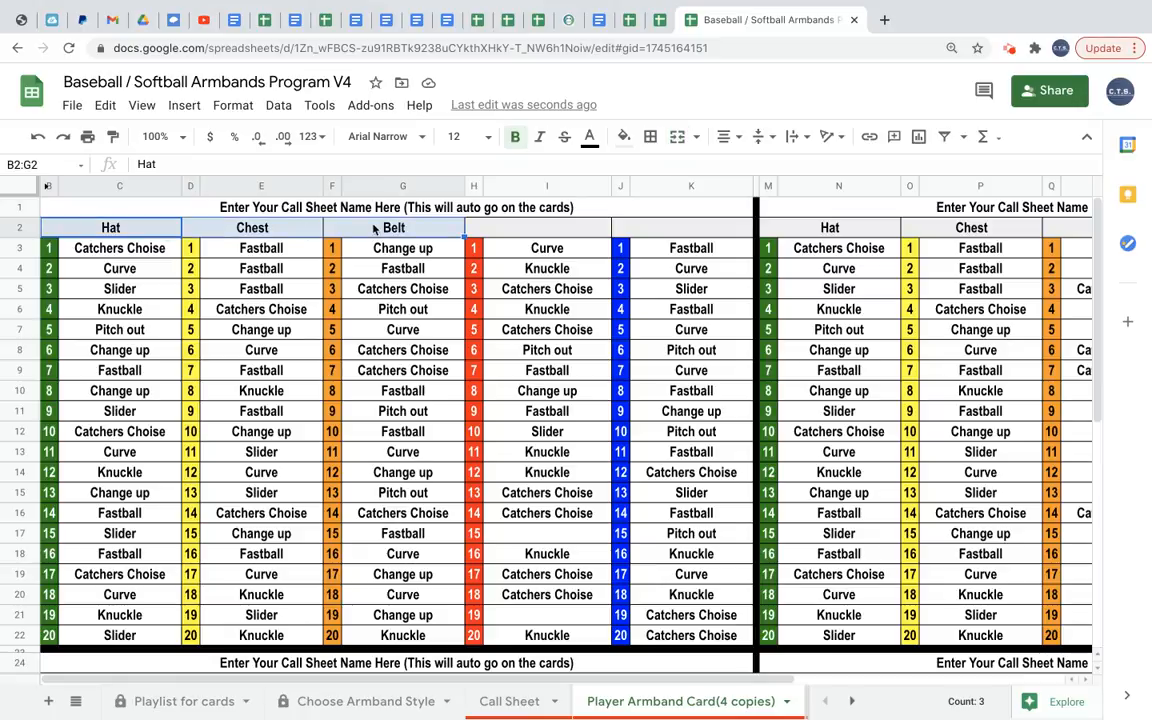
{"action": "key", "text": "Delete"}
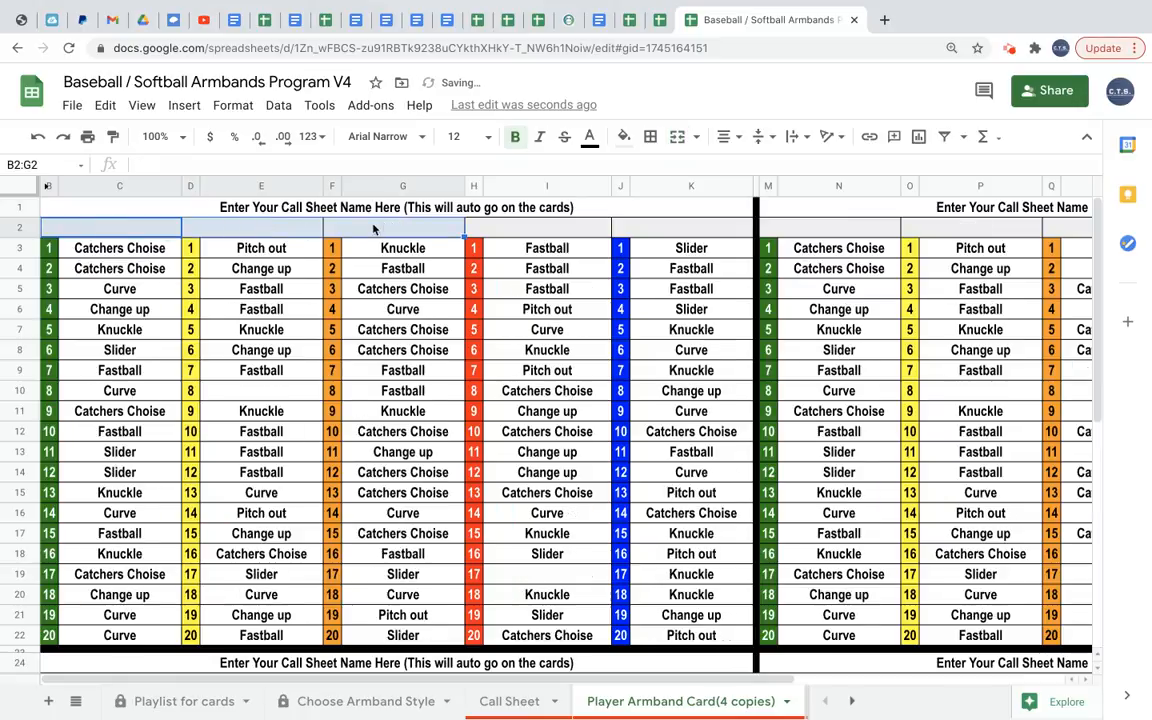
{"action": "left_click", "coordinate": [229, 252]}
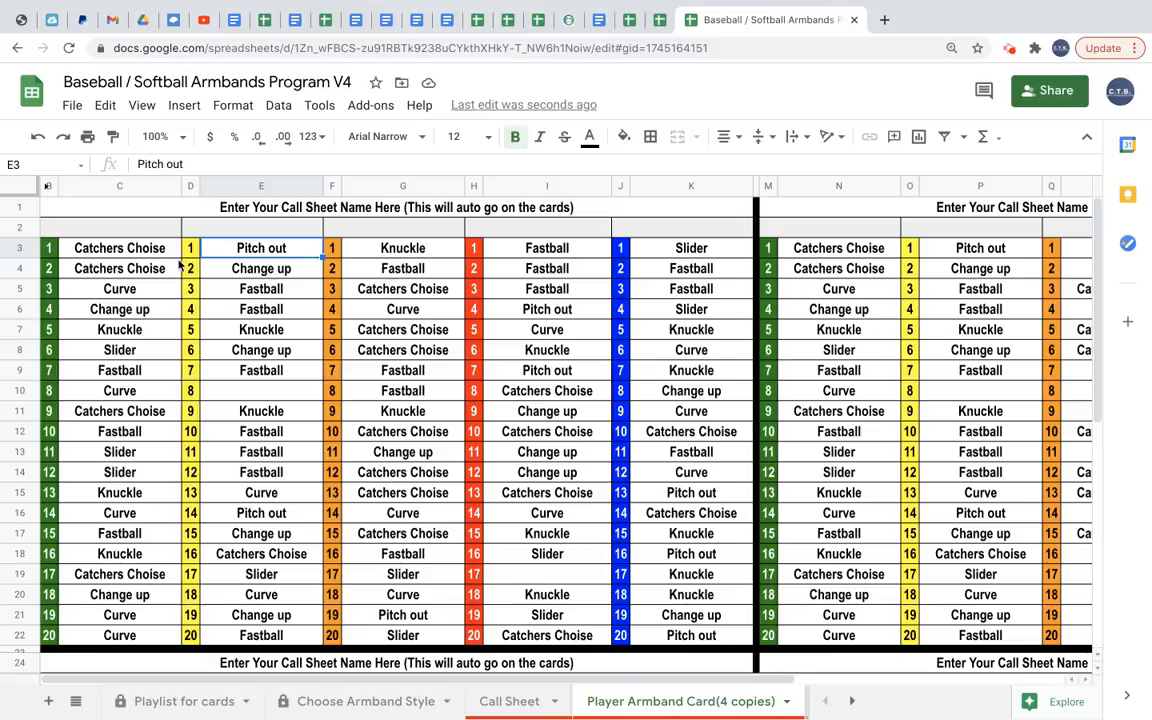
Check the print layout and printer options for the Player Armband Card sheet, then leave without printing
{"action": "left_click", "coordinate": [88, 136]}
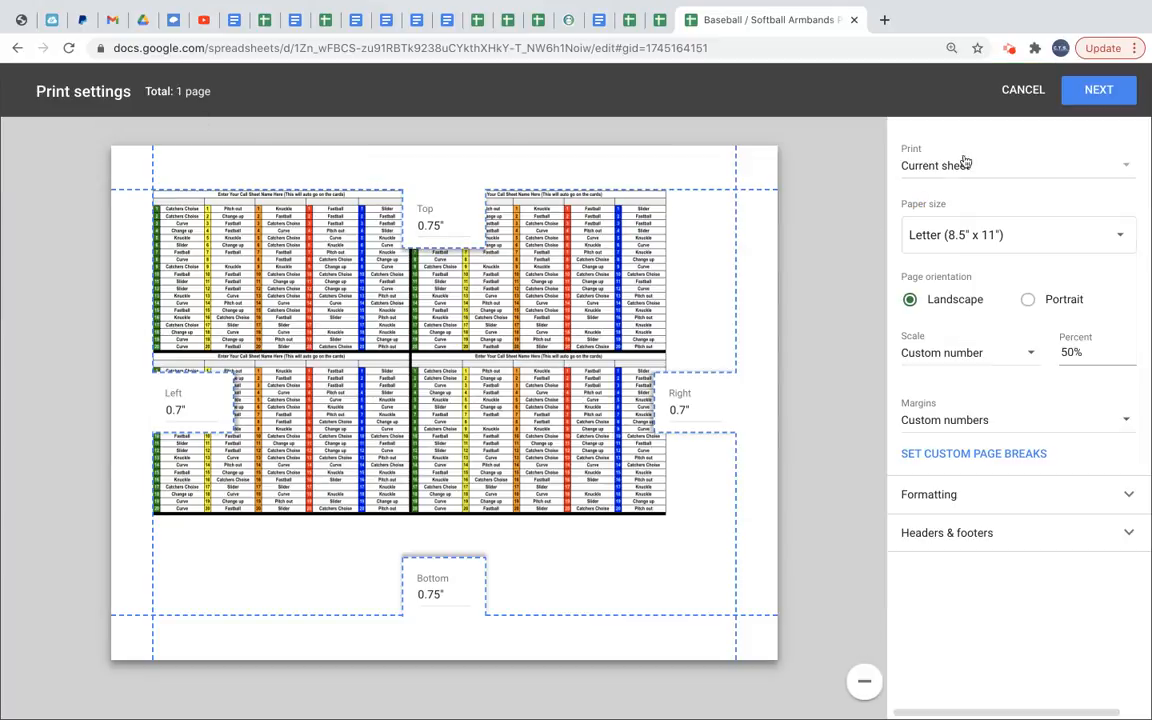
{"action": "left_click", "coordinate": [1095, 90]}
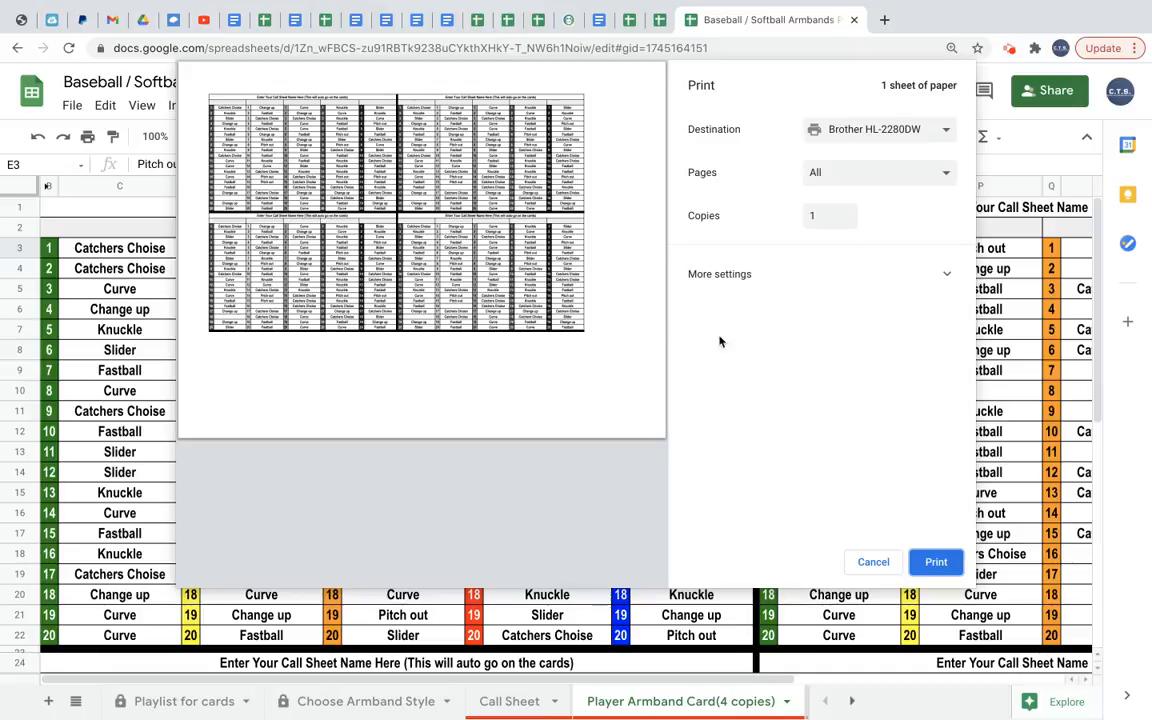
{"action": "left_click", "coordinate": [873, 563]}
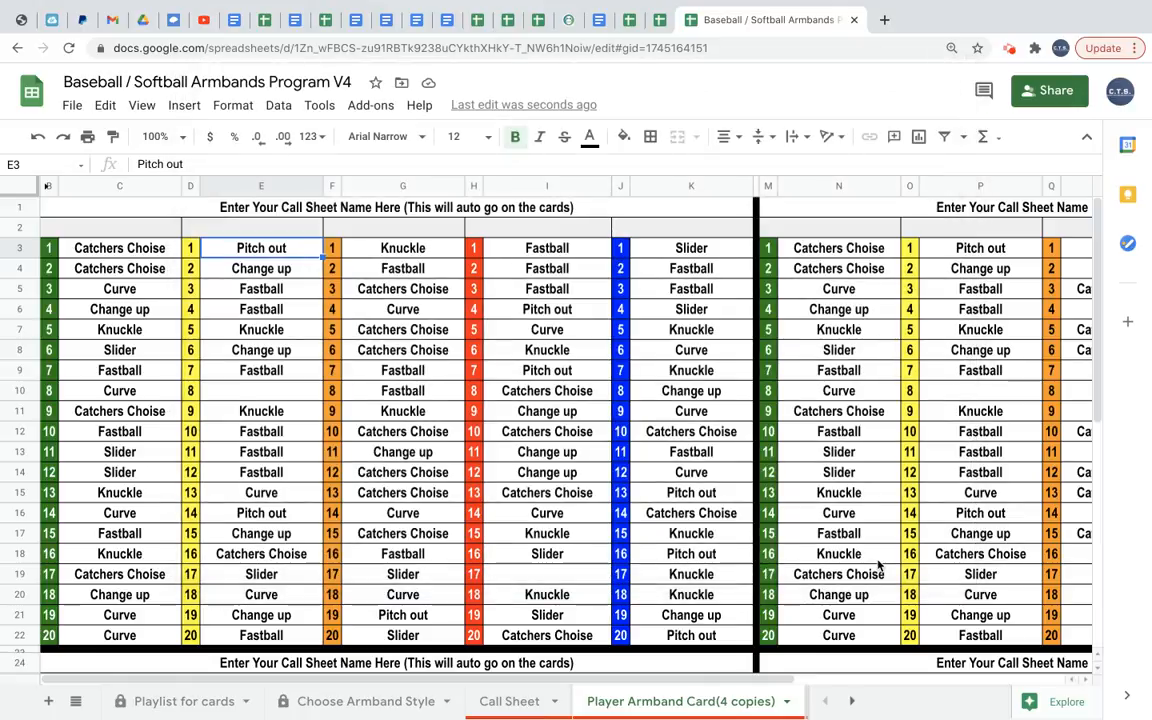
Check the print settings and page preview of the Call Sheet, then return without printing
{"action": "left_click", "coordinate": [510, 701]}
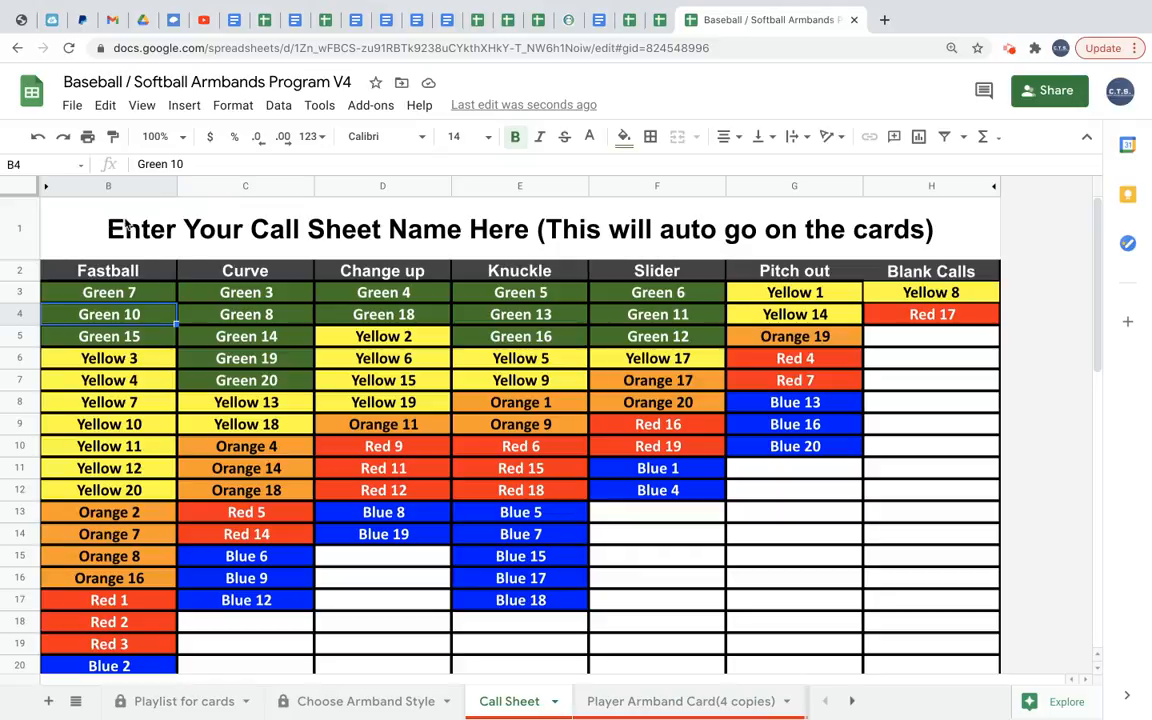
{"action": "left_click", "coordinate": [88, 136]}
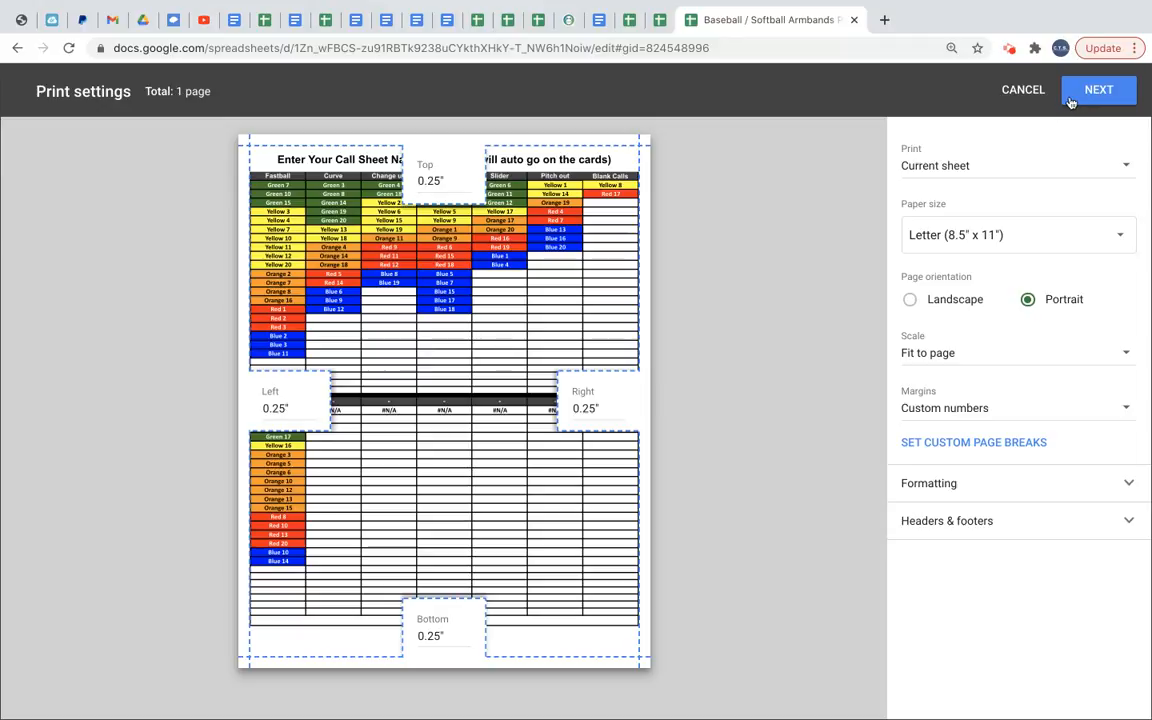
{"action": "left_click", "coordinate": [1024, 92]}
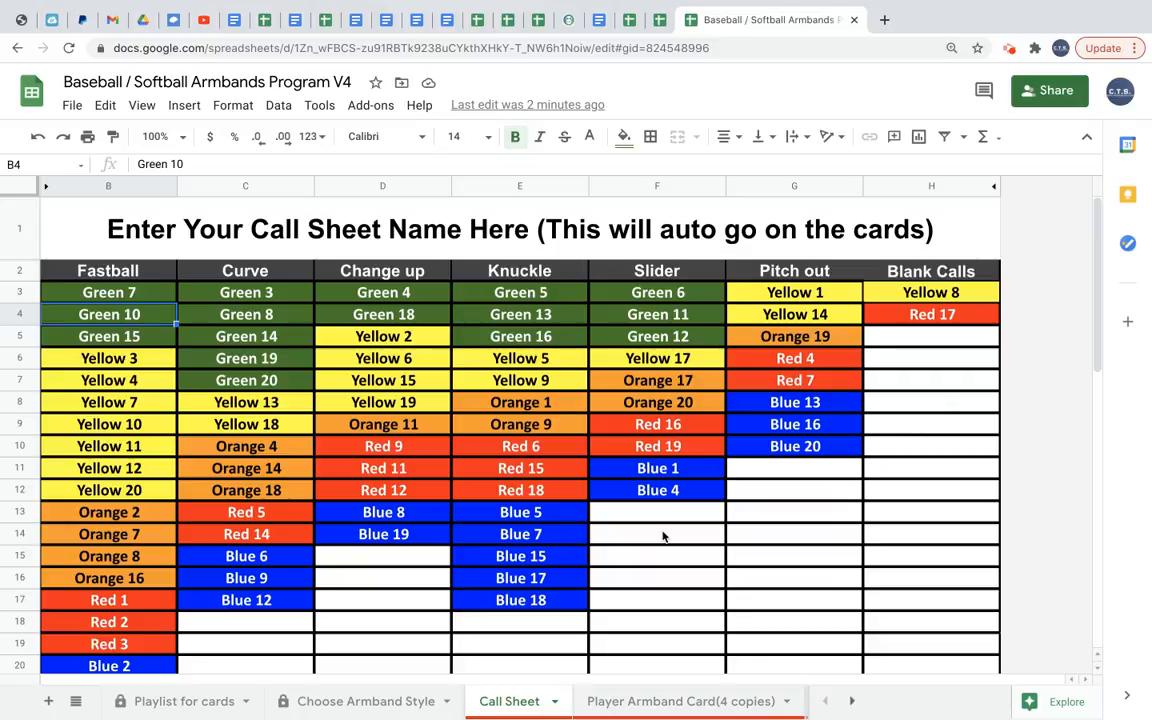
Look at the print settings of the Player Armband Card sheet again and close them without printing
{"action": "left_click", "coordinate": [630, 701]}
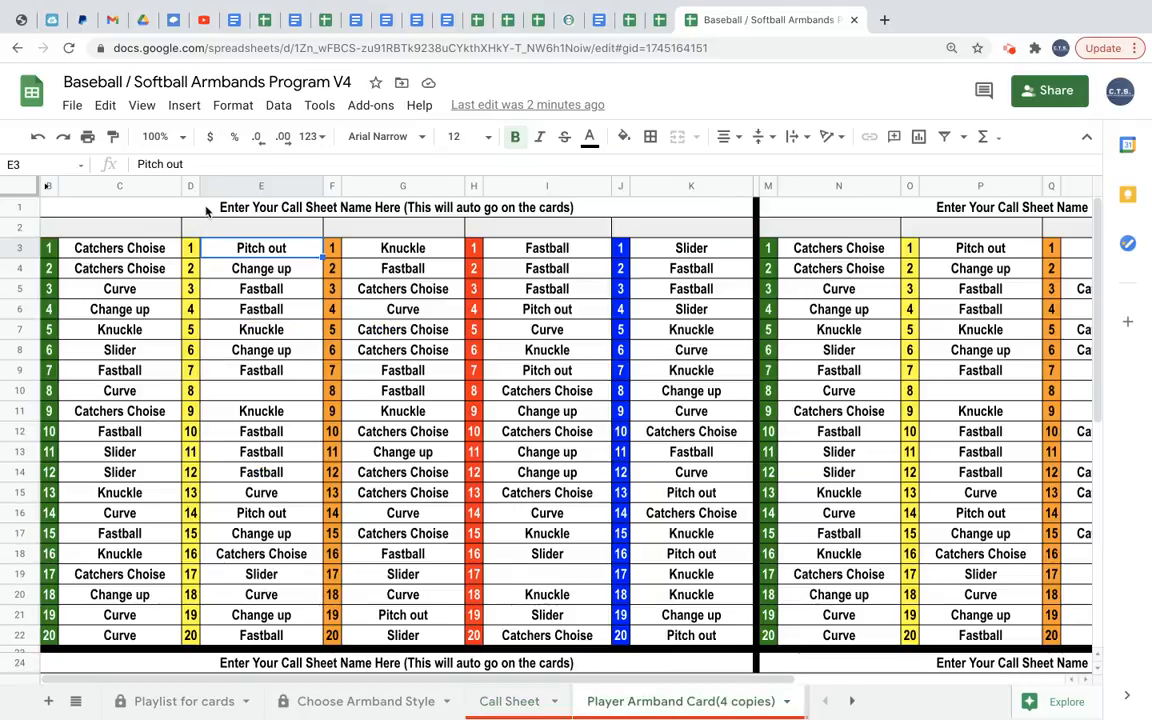
{"action": "left_click", "coordinate": [88, 137]}
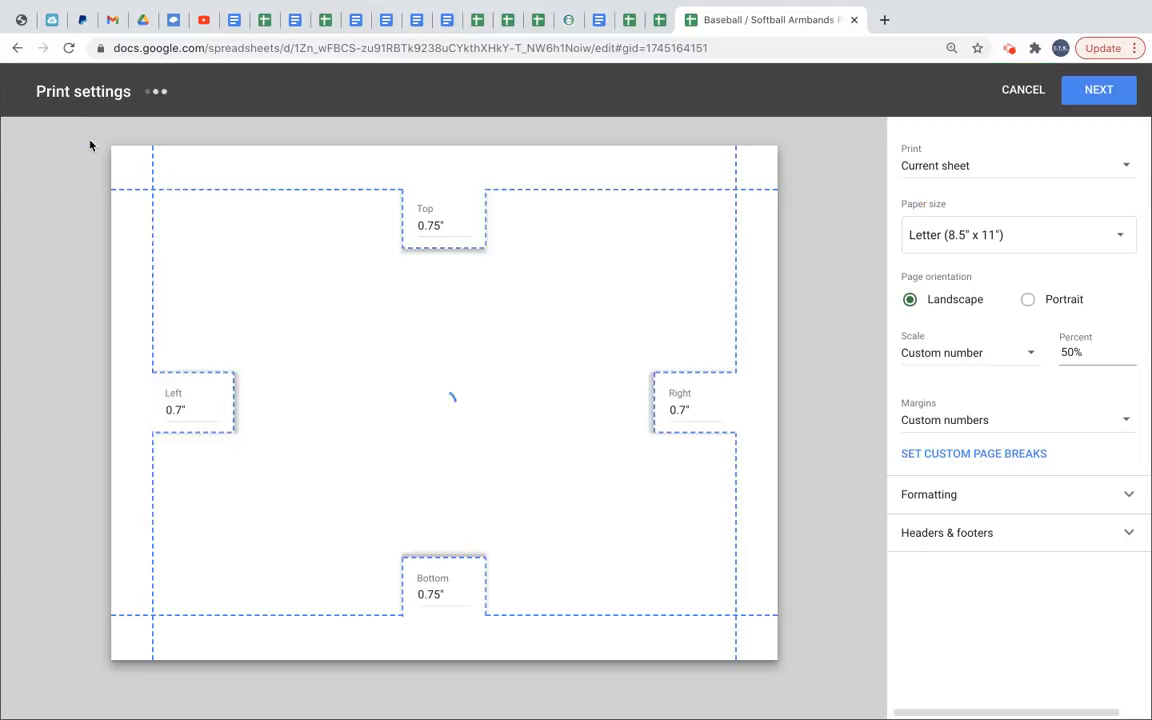
{"action": "left_click", "coordinate": [1034, 92]}
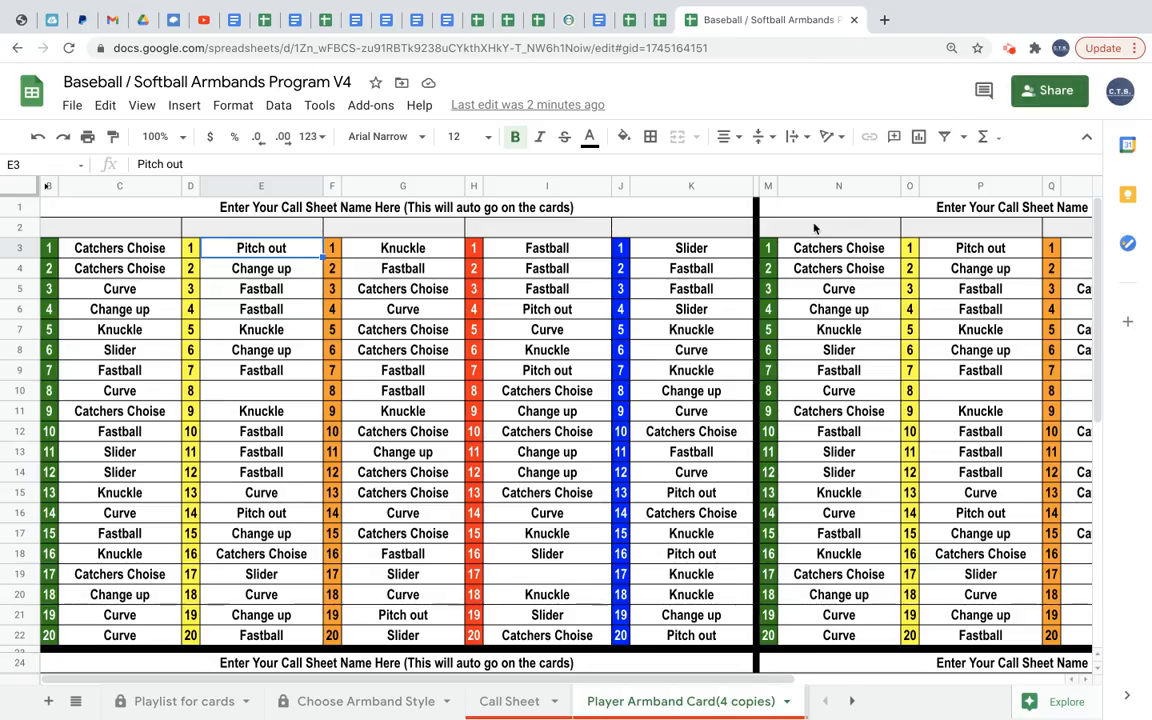
Replace the placeholder title in row 1 of the Call Sheet with the name Card 1
{"action": "left_click", "coordinate": [507, 702]}
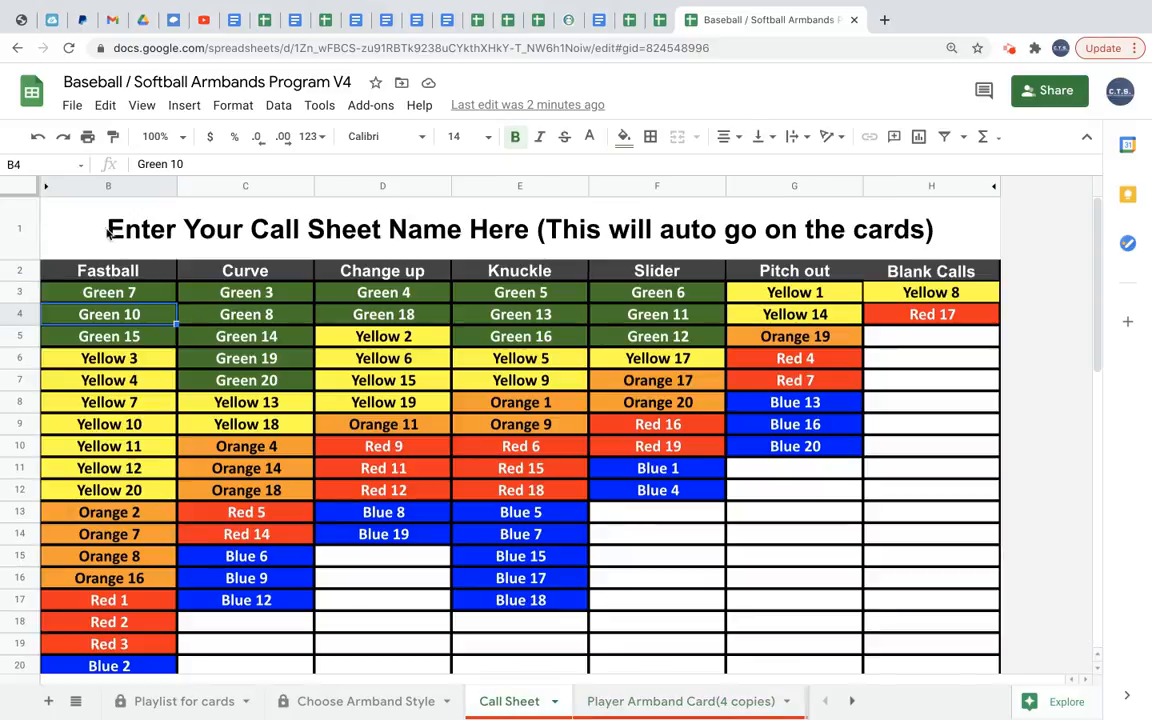
{"action": "left_click", "coordinate": [244, 238]}
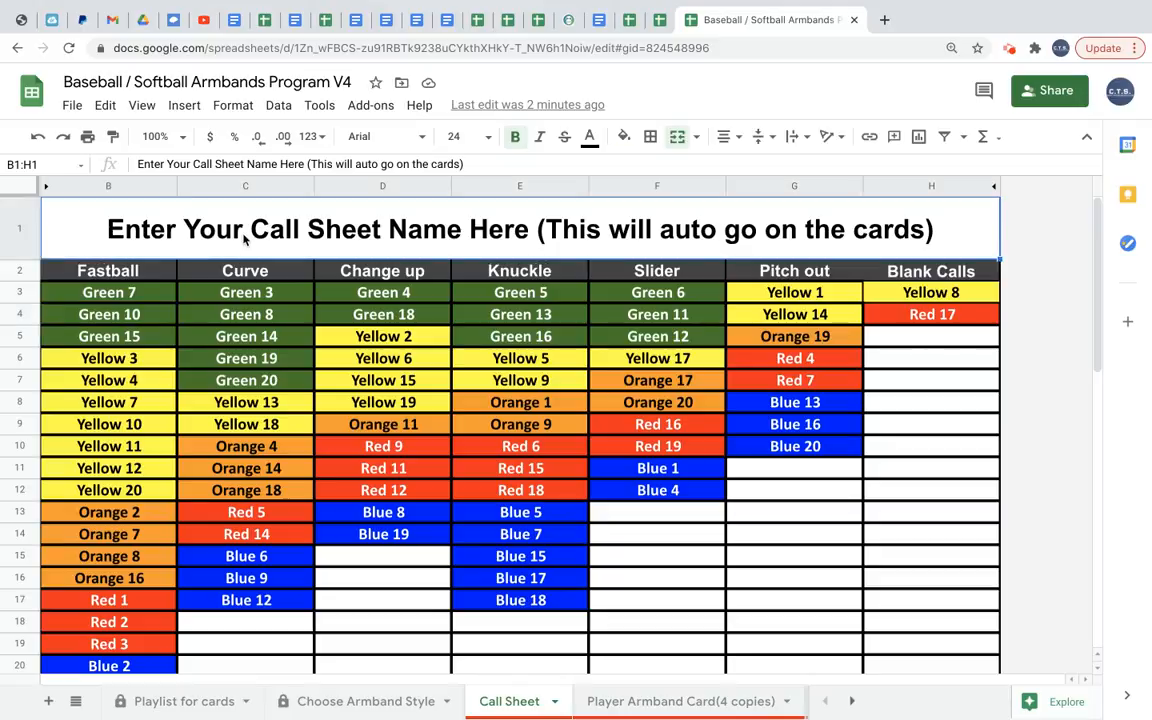
{"action": "type", "text": "Card 1"}
{"action": "key", "text": "Return"}
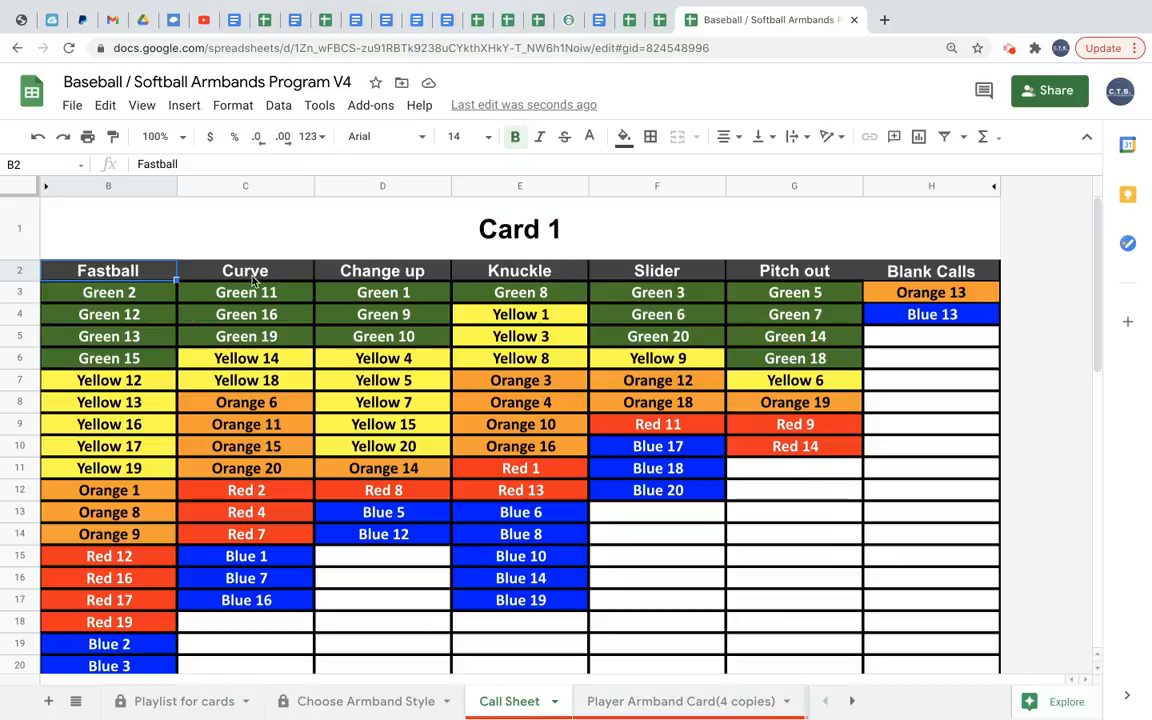
Preview the printouts of the renamed Call Sheet and the matching Player Armband Card sheet without printing either
{"action": "left_click", "coordinate": [86, 137]}
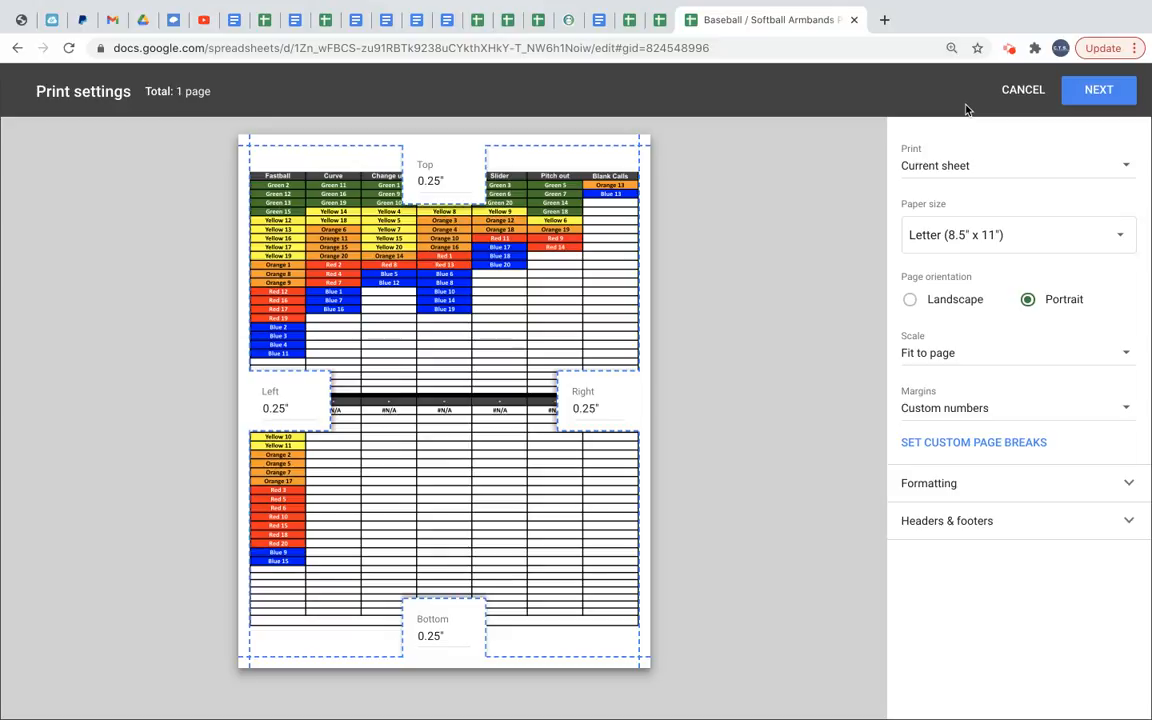
{"action": "left_click", "coordinate": [1033, 98]}
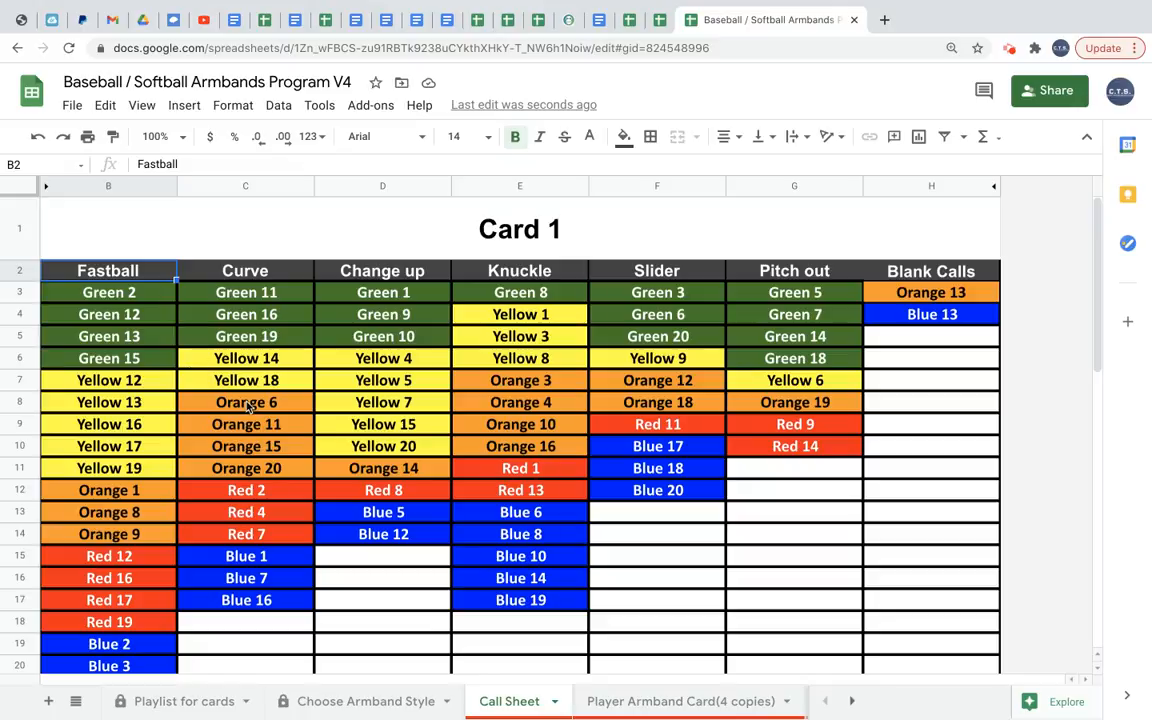
{"action": "left_click", "coordinate": [636, 703]}
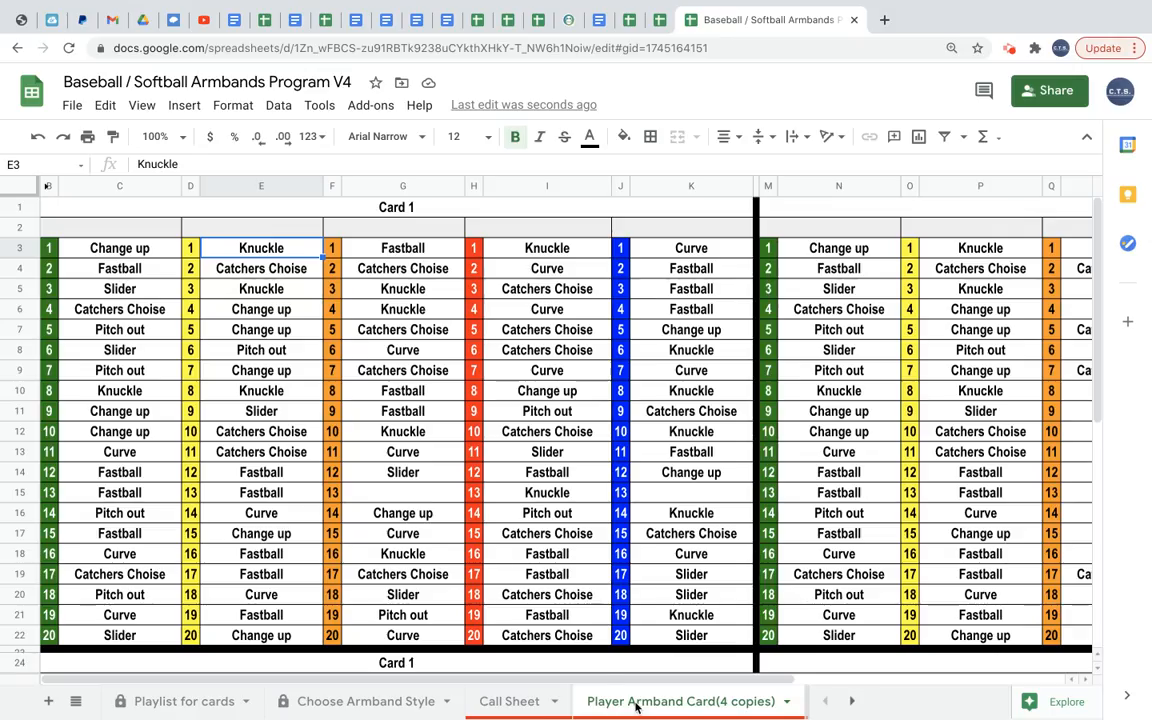
{"action": "left_click", "coordinate": [87, 137]}
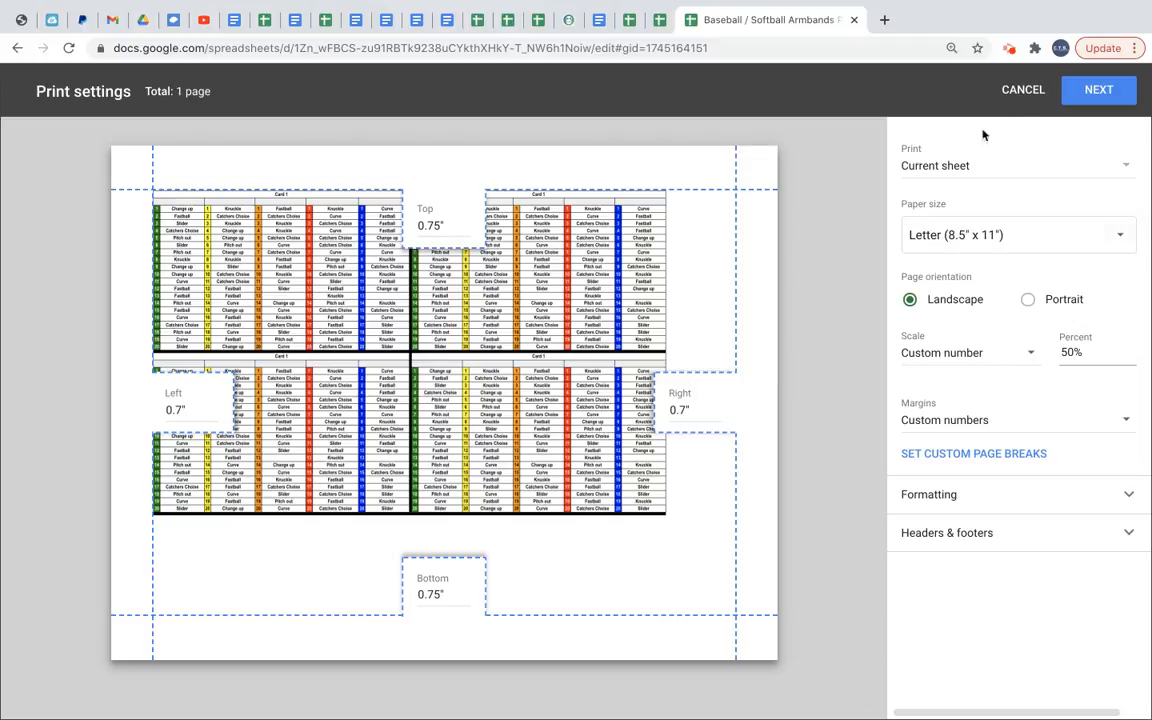
{"action": "left_click", "coordinate": [1021, 94]}
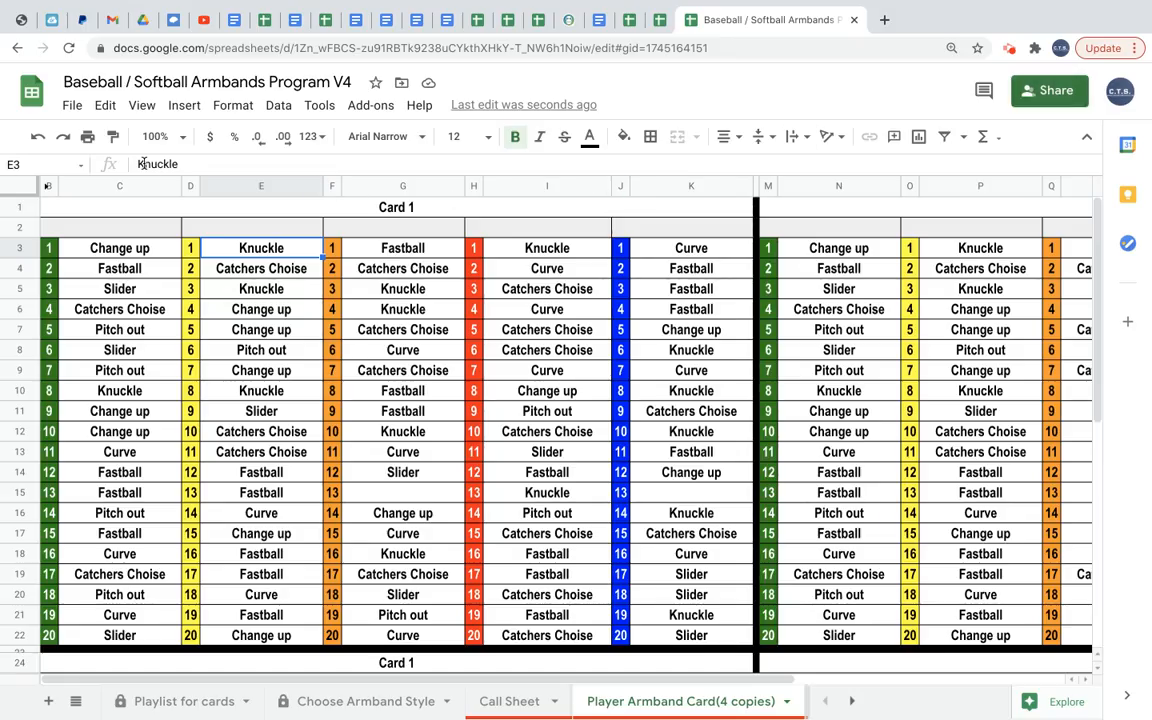
Try a custom print scale of 40% for the Player Armband Card sheet
{"action": "left_click", "coordinate": [87, 140]}
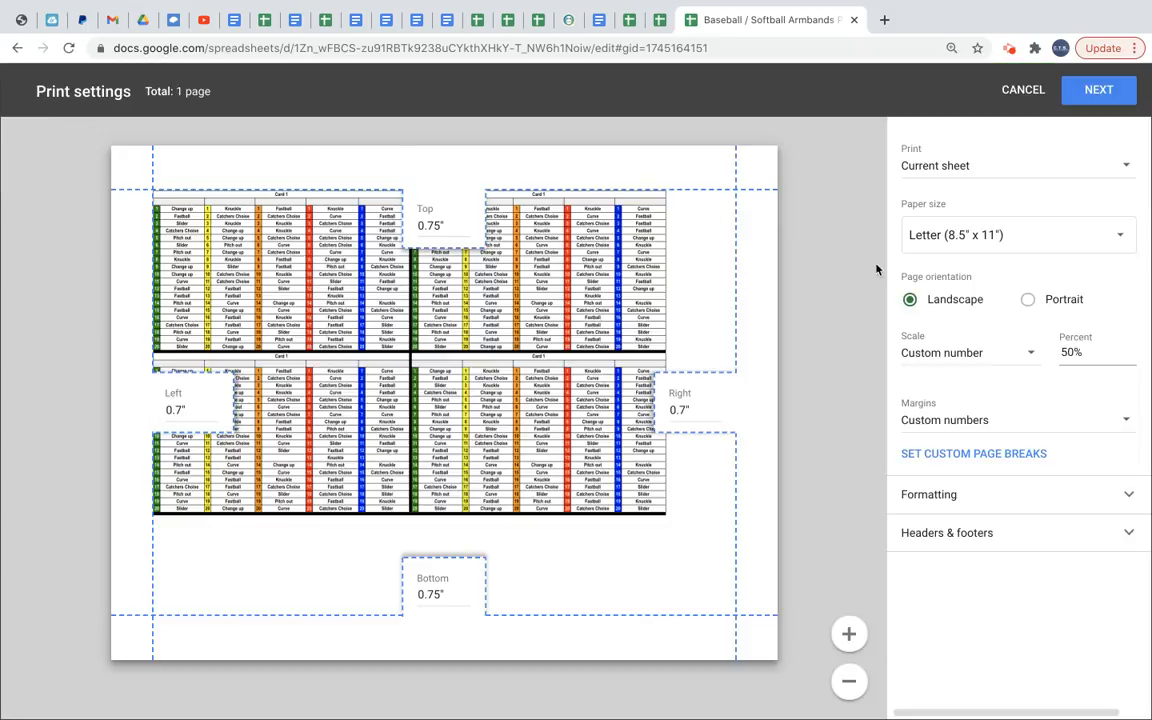
{"action": "double_click", "coordinate": [1070, 352]}
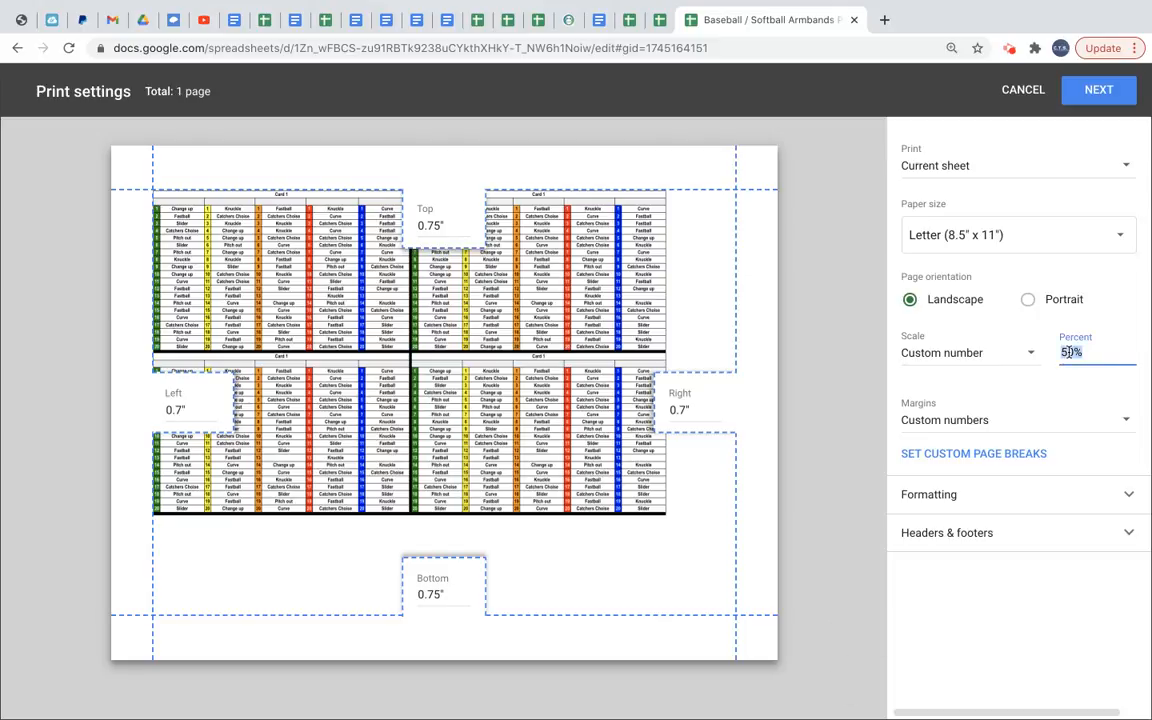
{"action": "type", "text": "40"}
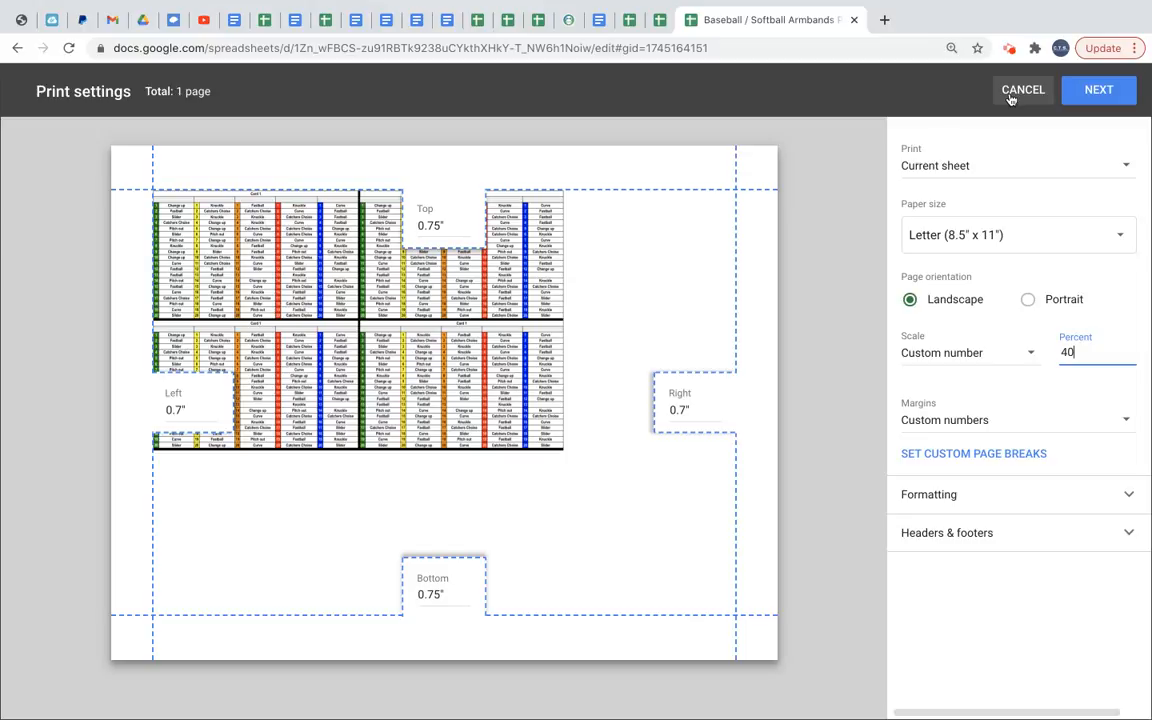
Set the armband cards' custom print scale back to 50%, check the final print preview and leave without printing
{"action": "double_click", "coordinate": [1061, 352]}
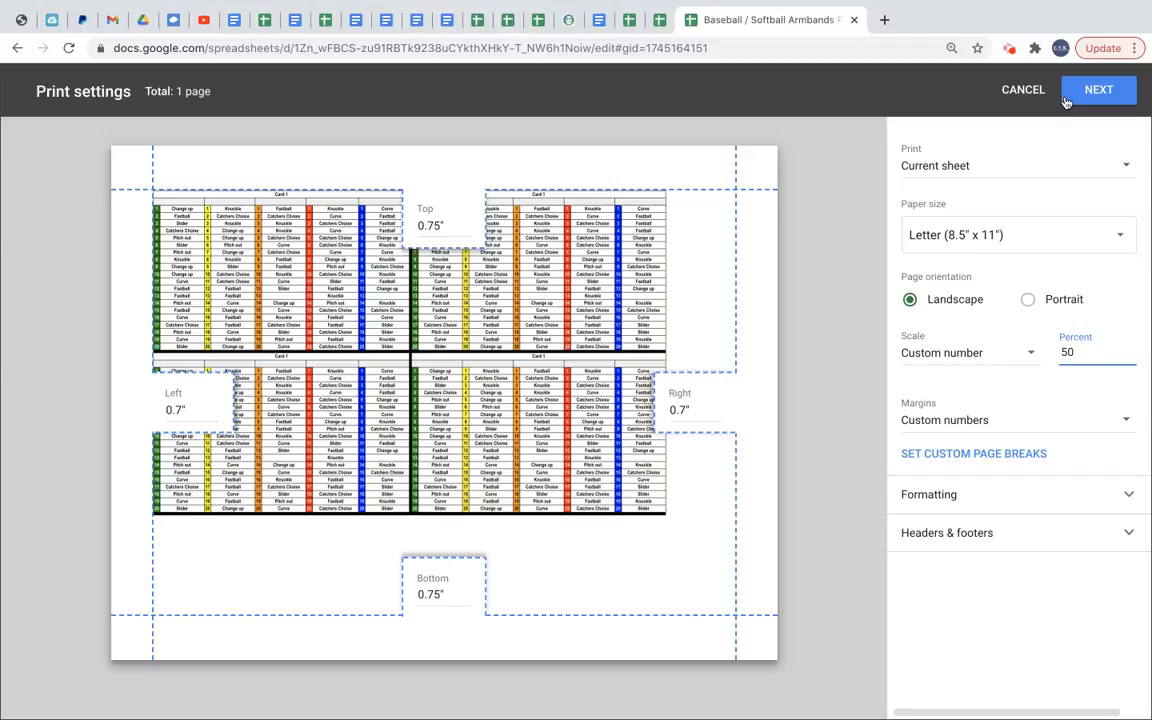
{"action": "left_click", "coordinate": [1025, 92]}
{"action": "left_click", "coordinate": [1094, 96]}
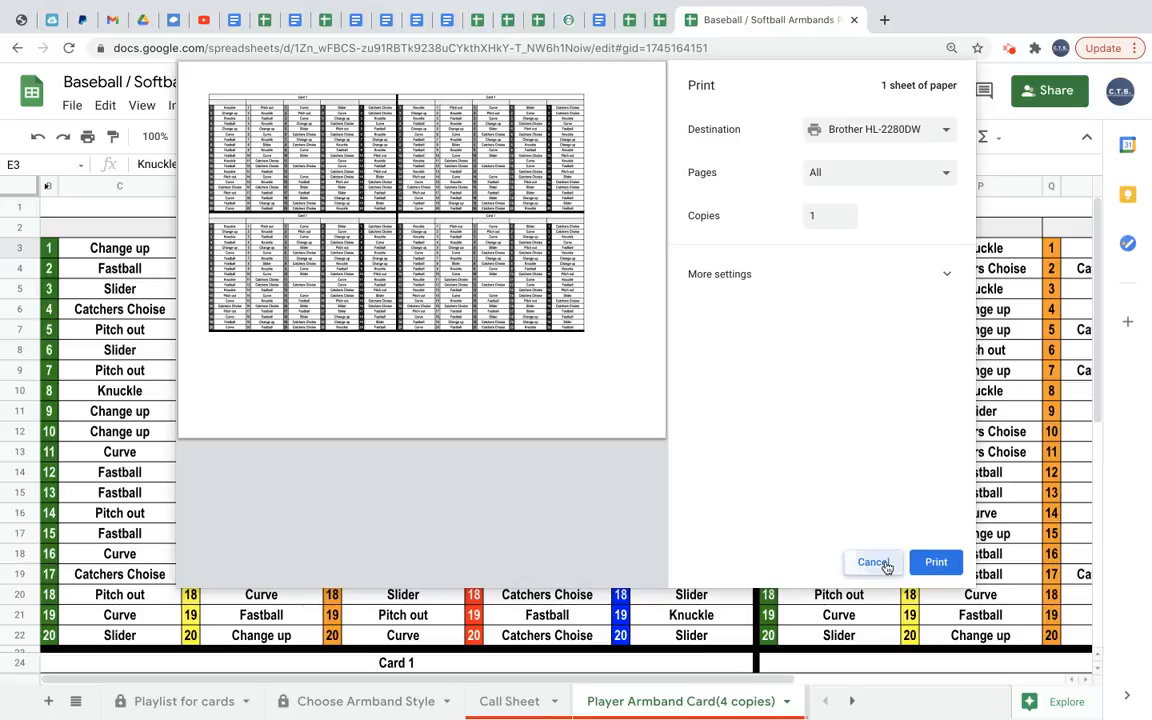
{"action": "left_click", "coordinate": [873, 562]}
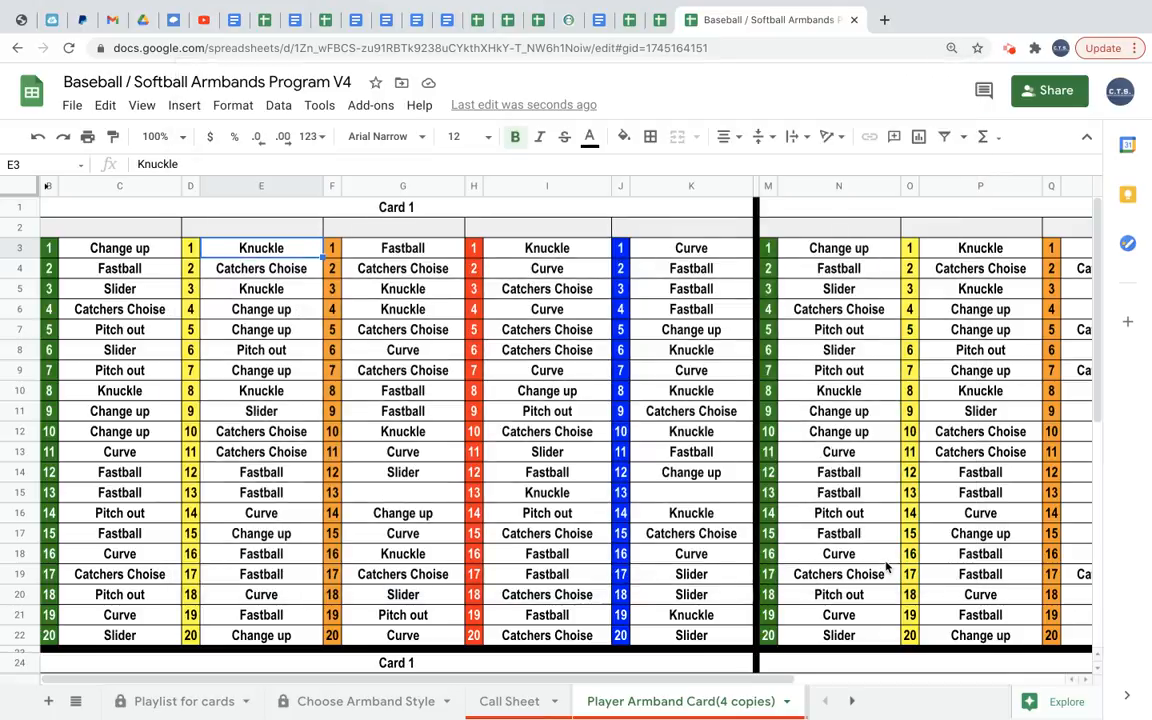